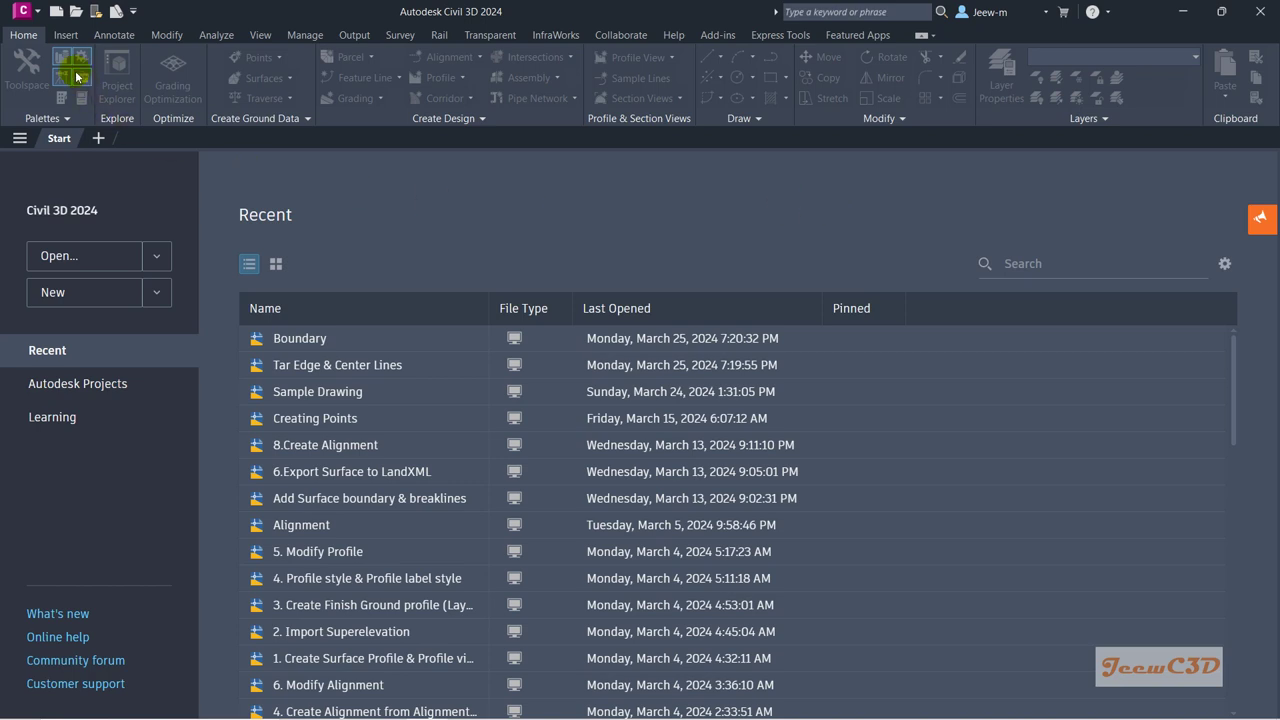
Step: Create a new drawing from the _Autodesk Civil 3D (Metric) NCS.dwt template
click(28, 14)
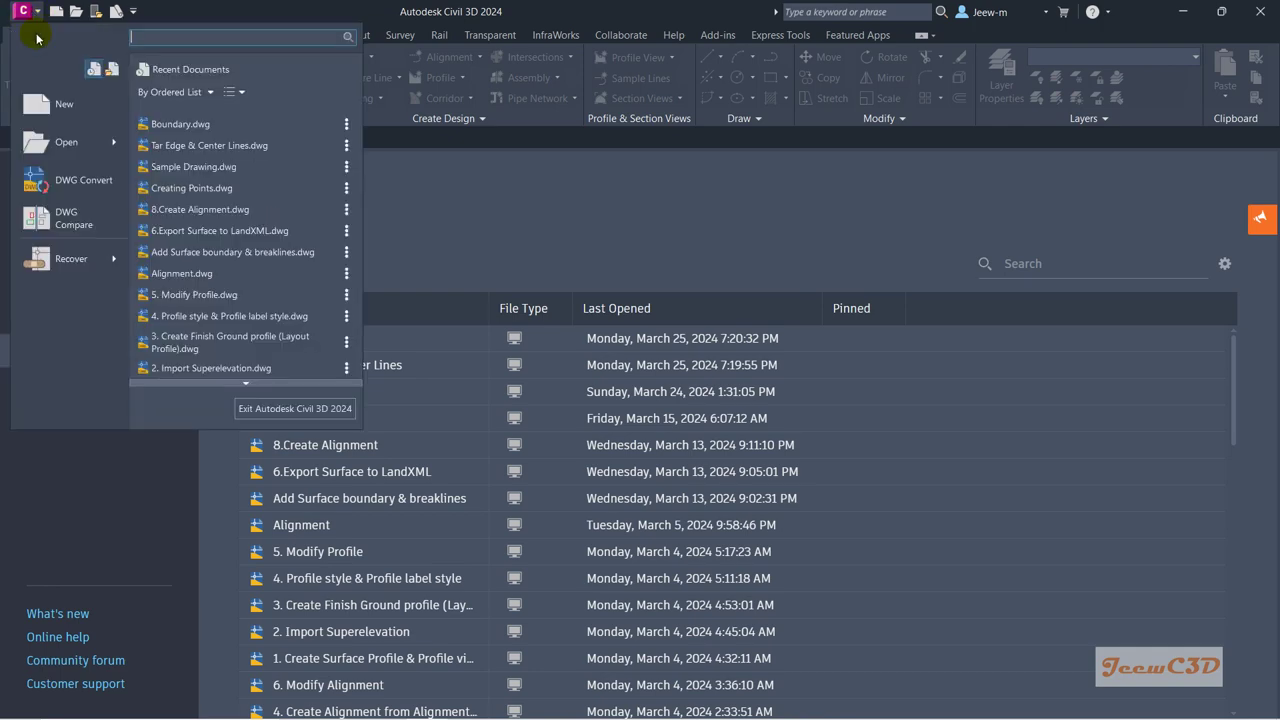
click(56, 108)
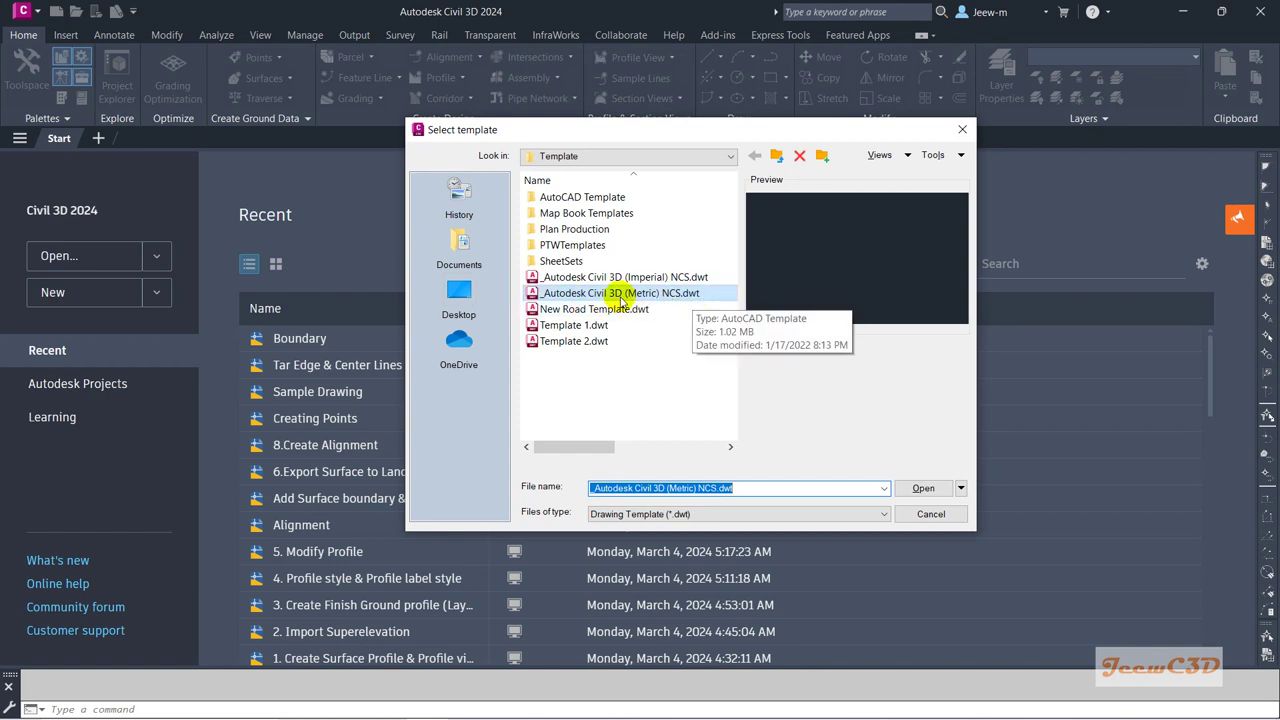
click(923, 488)
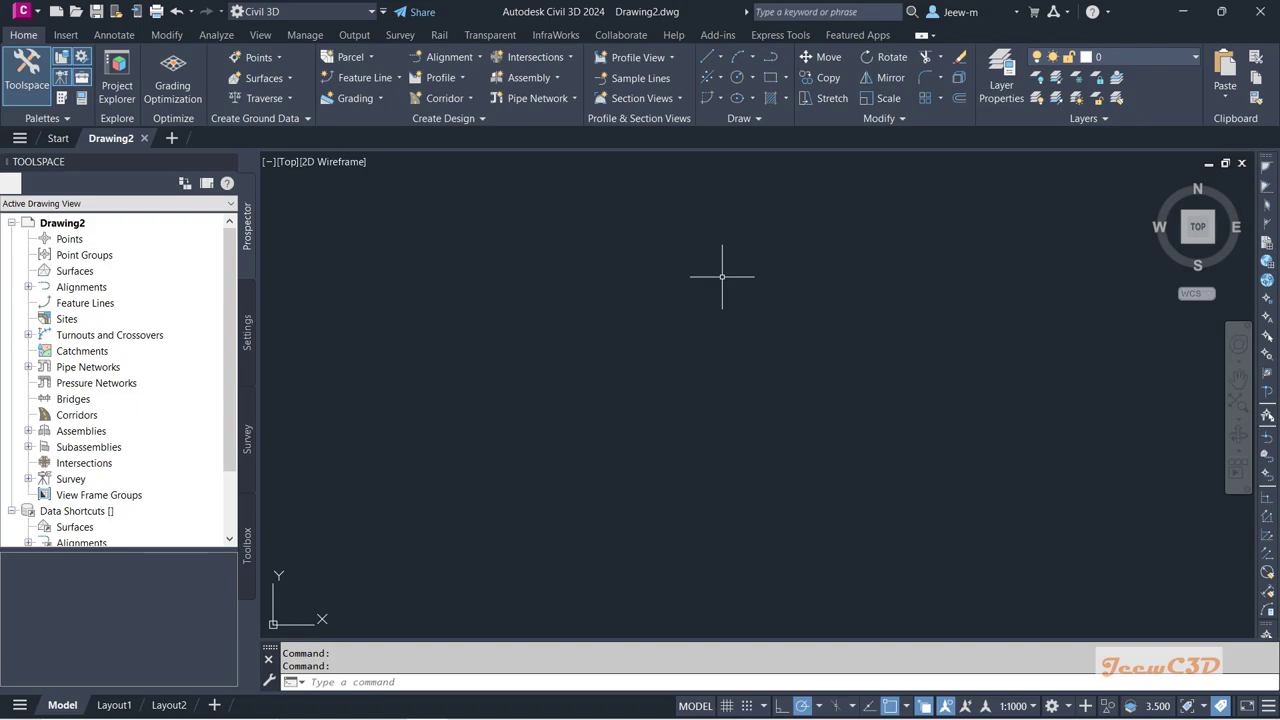
Step: Switch to Topo Survey Points.csv in Excel and label the point number and northing columns with P in F1 and N in G1
key(alt+Tab)
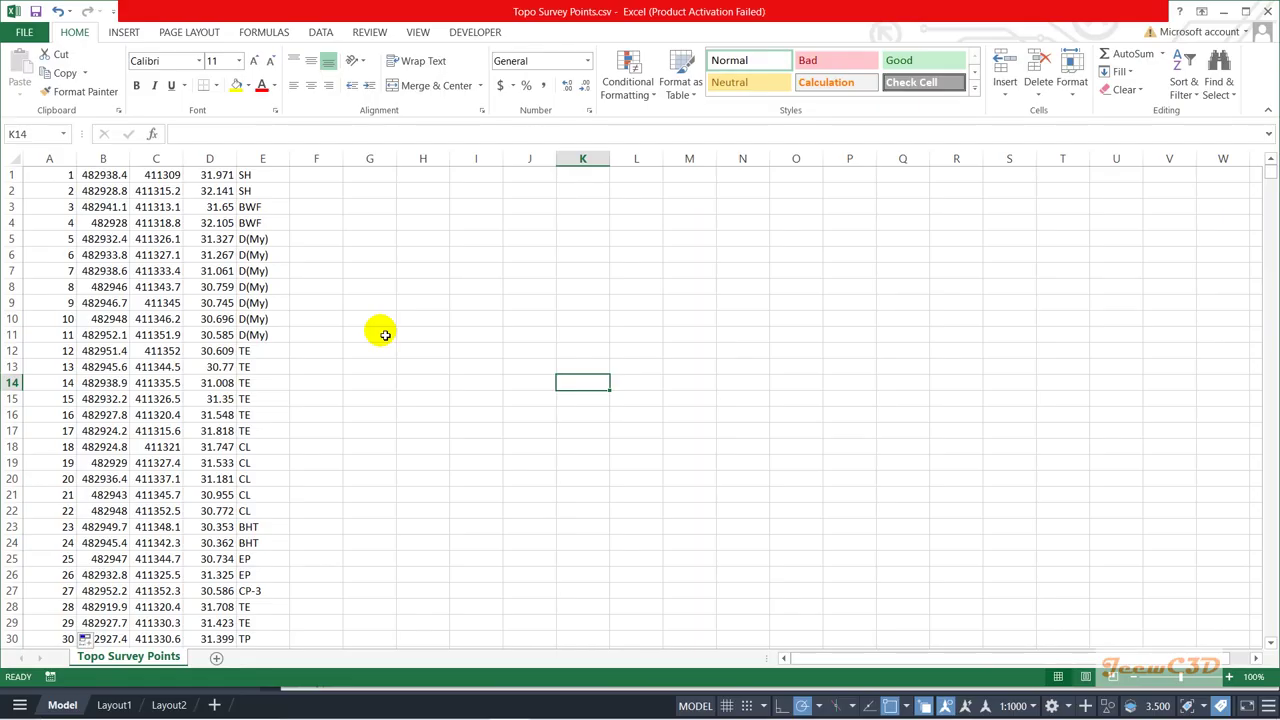
click(127, 180)
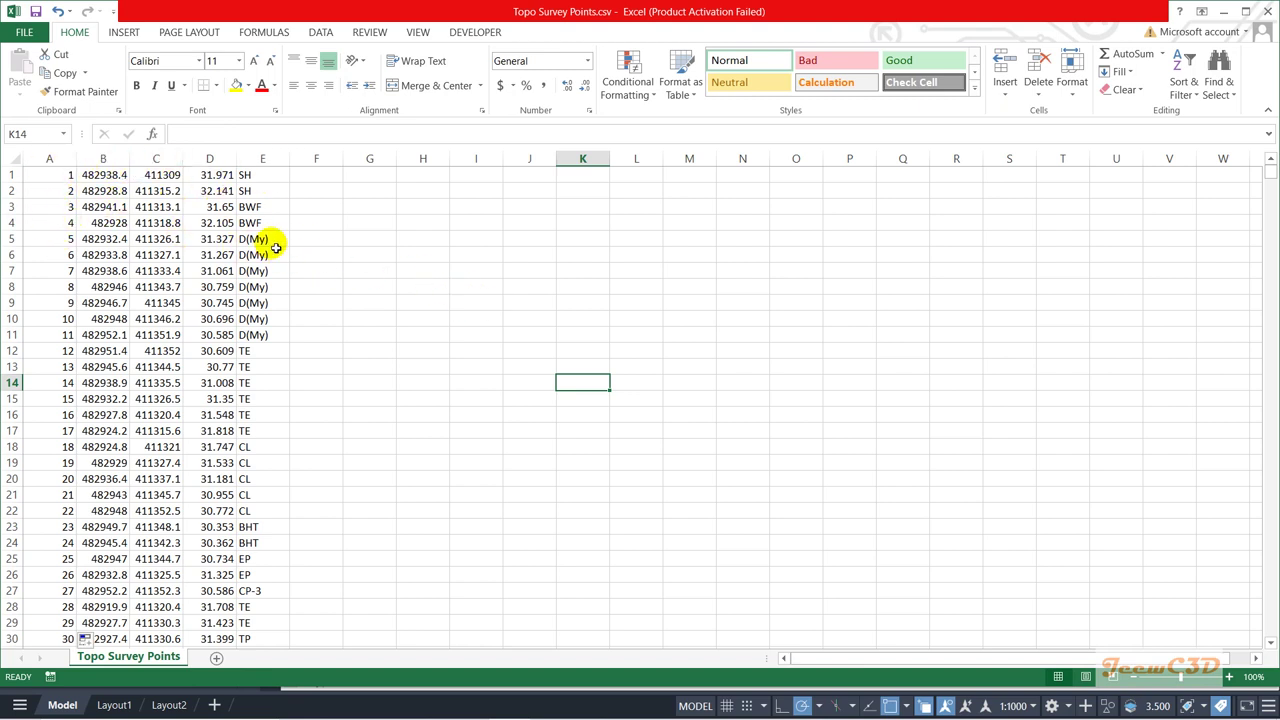
click(331, 180)
text(P)
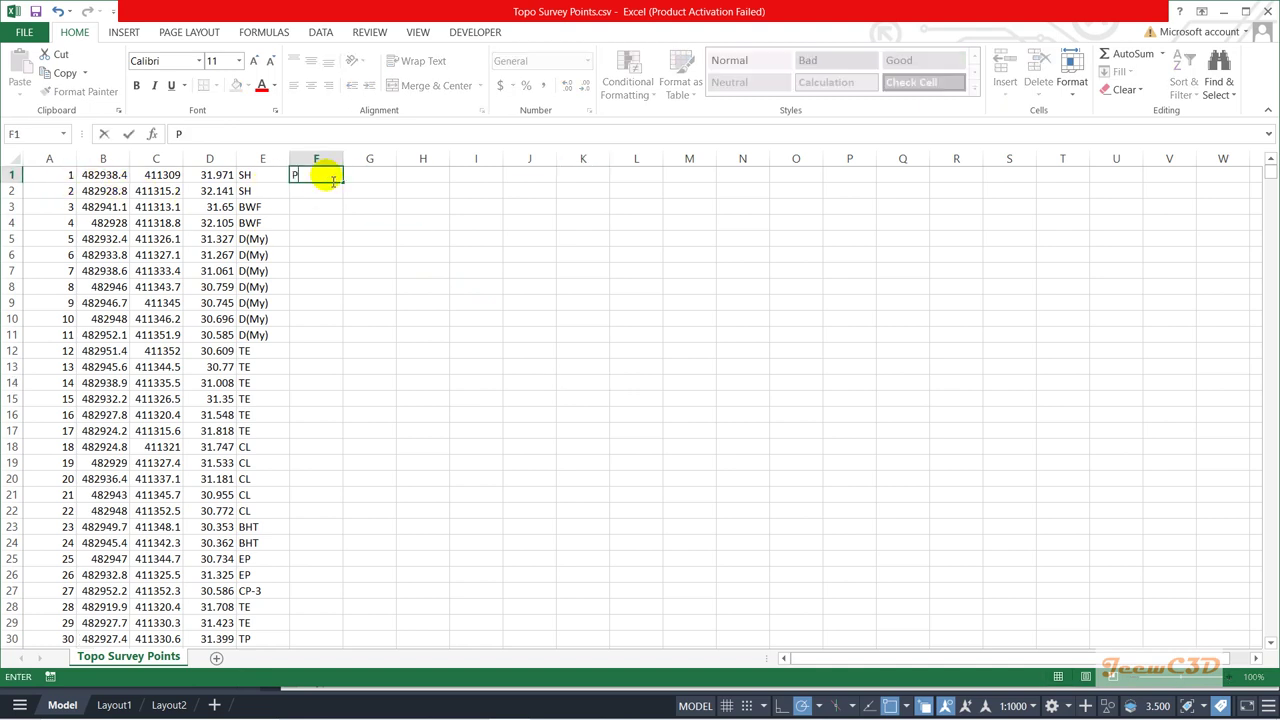
key(Tab)
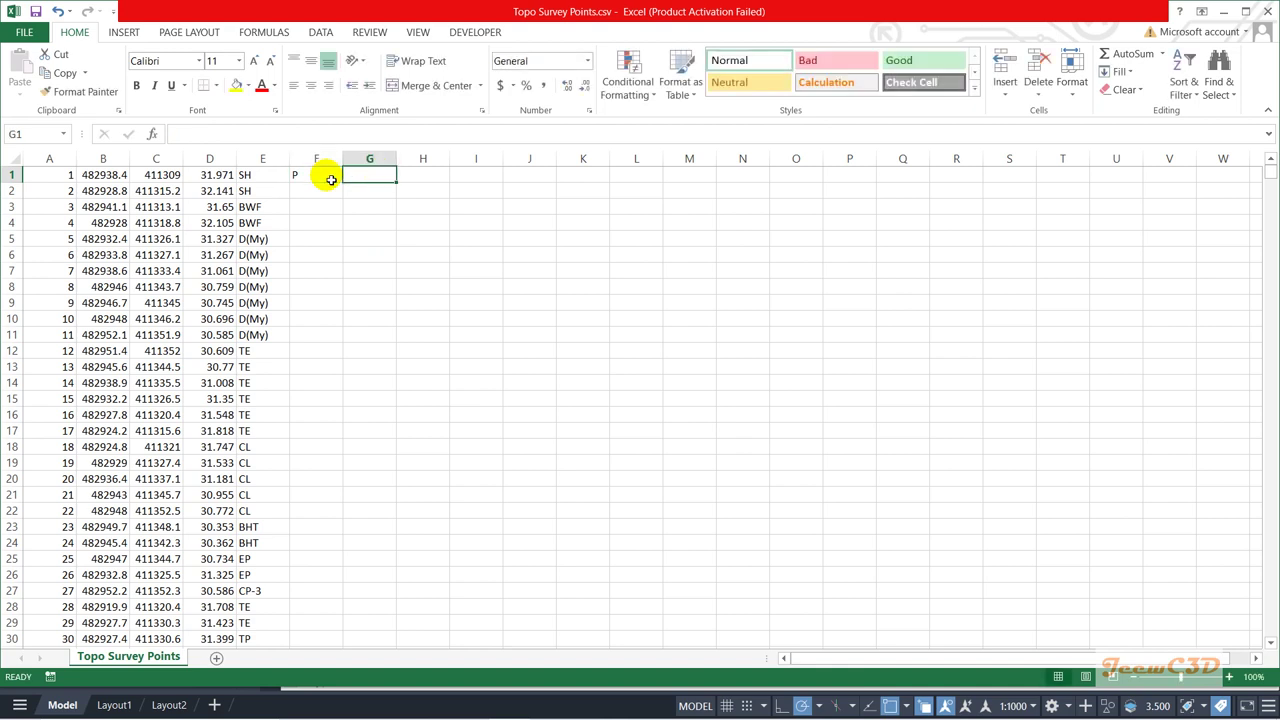
click(106, 175)
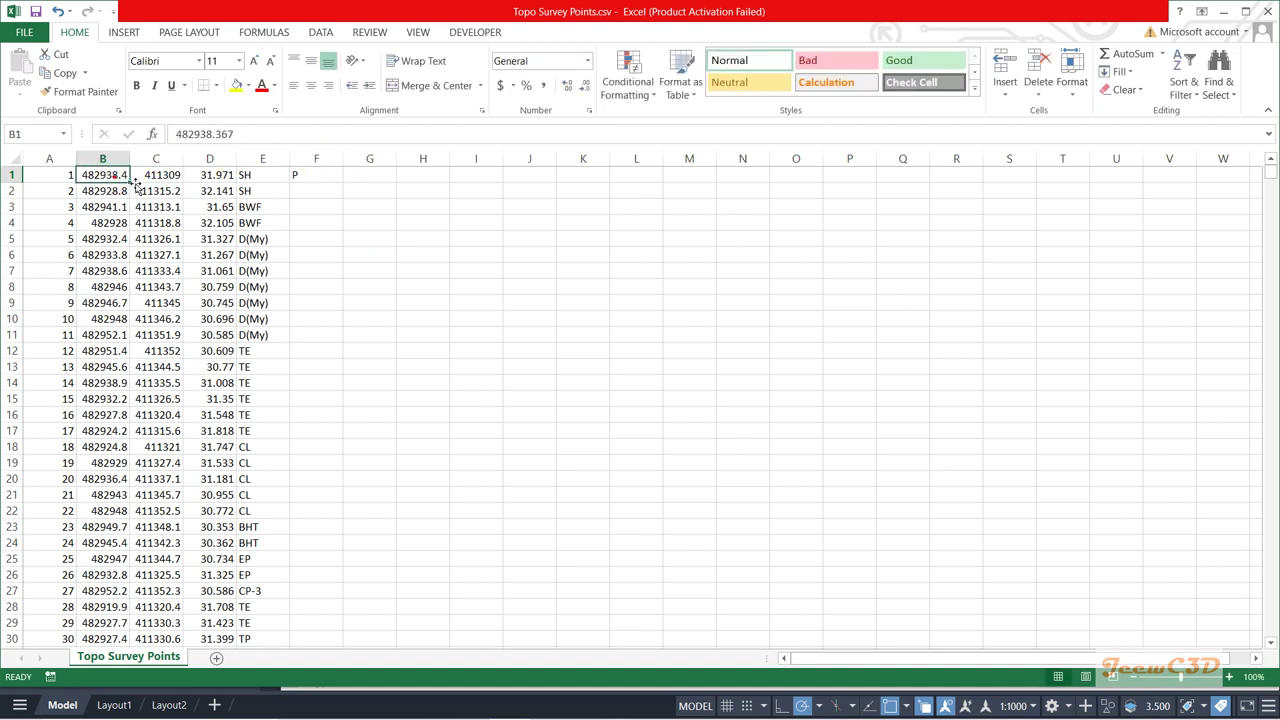
click(364, 178)
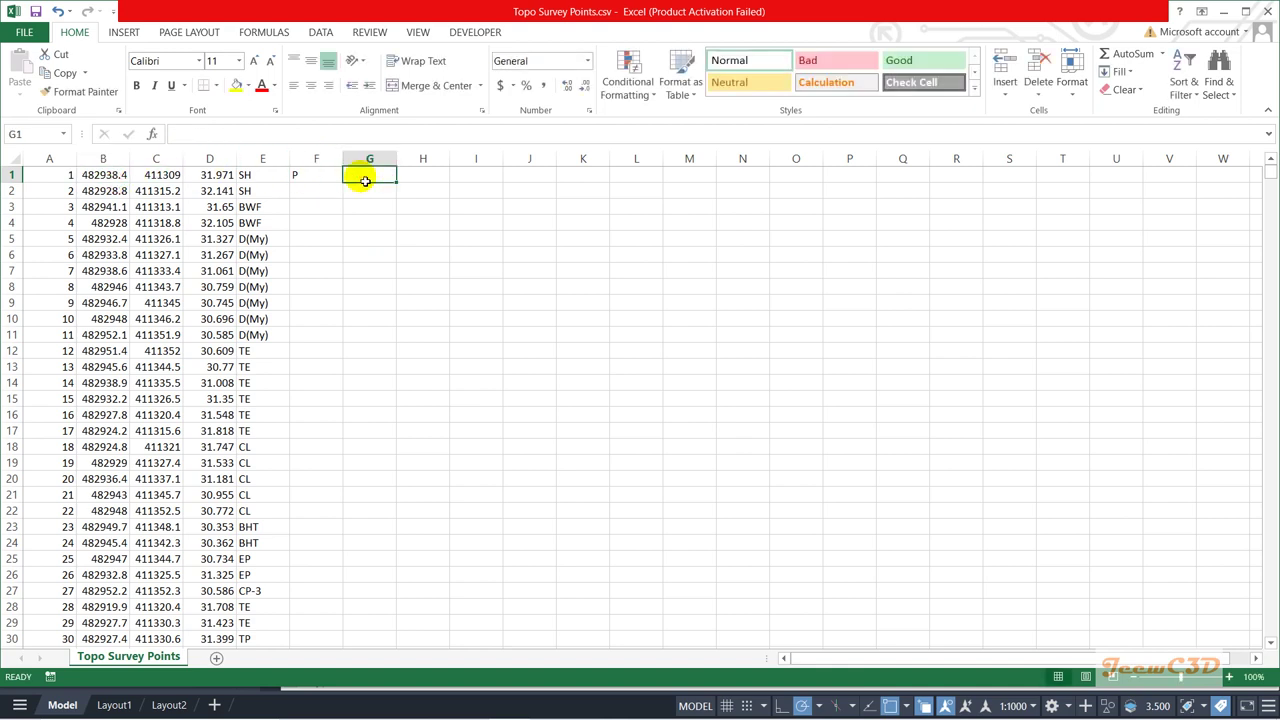
text(N)
key(Tab)
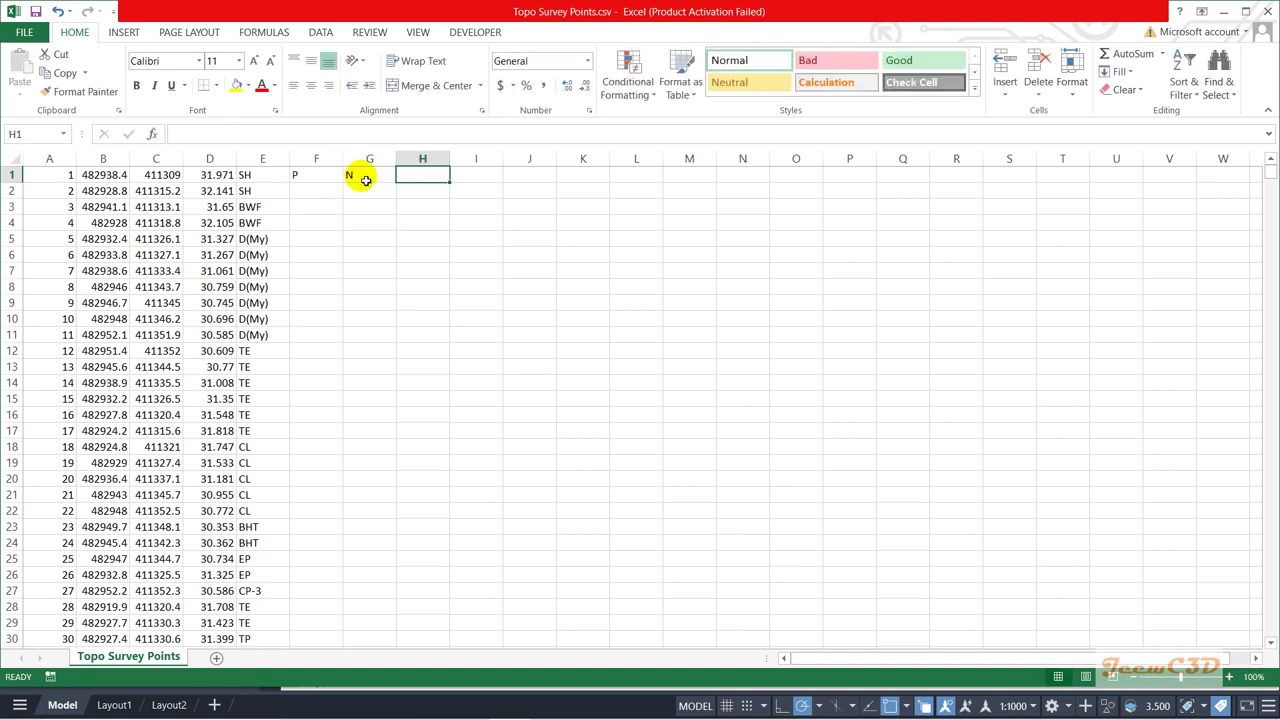
Step: Complete the column-order labels with E in H1, Z in I1 and D in J1, and review the PNEZD sequence
click(147, 175)
click(417, 180)
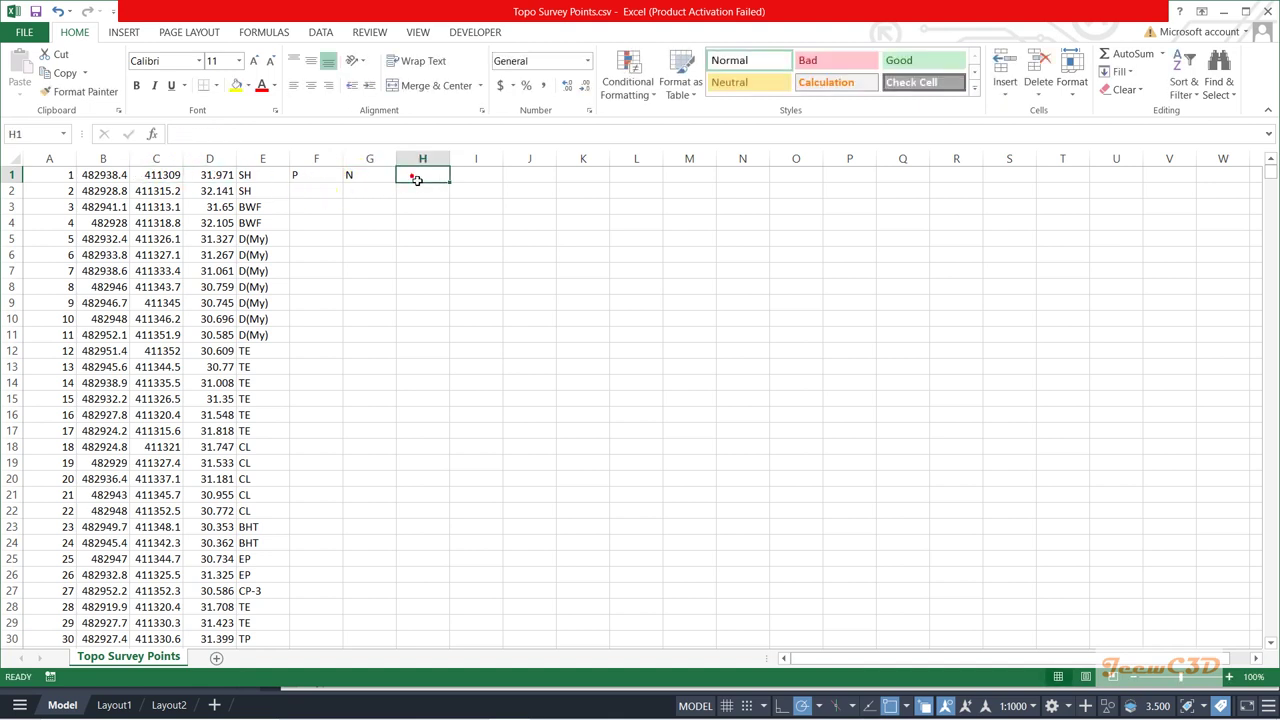
text(E)
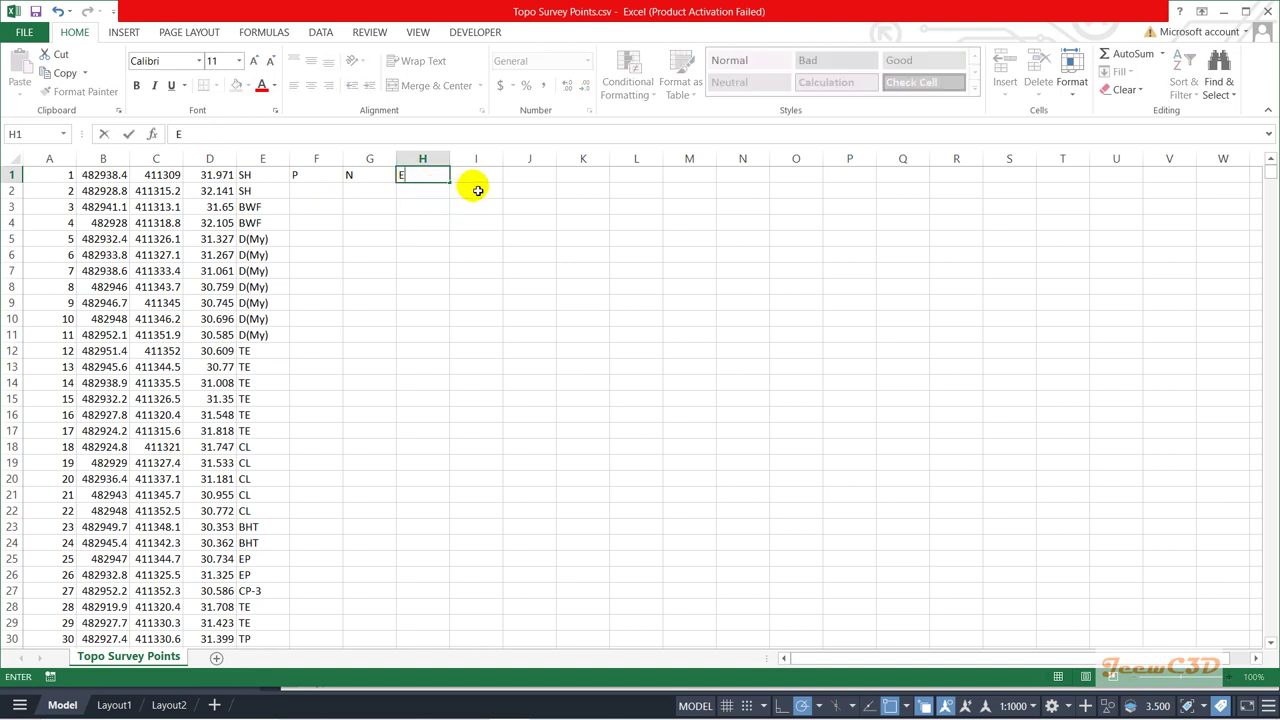
click(479, 178)
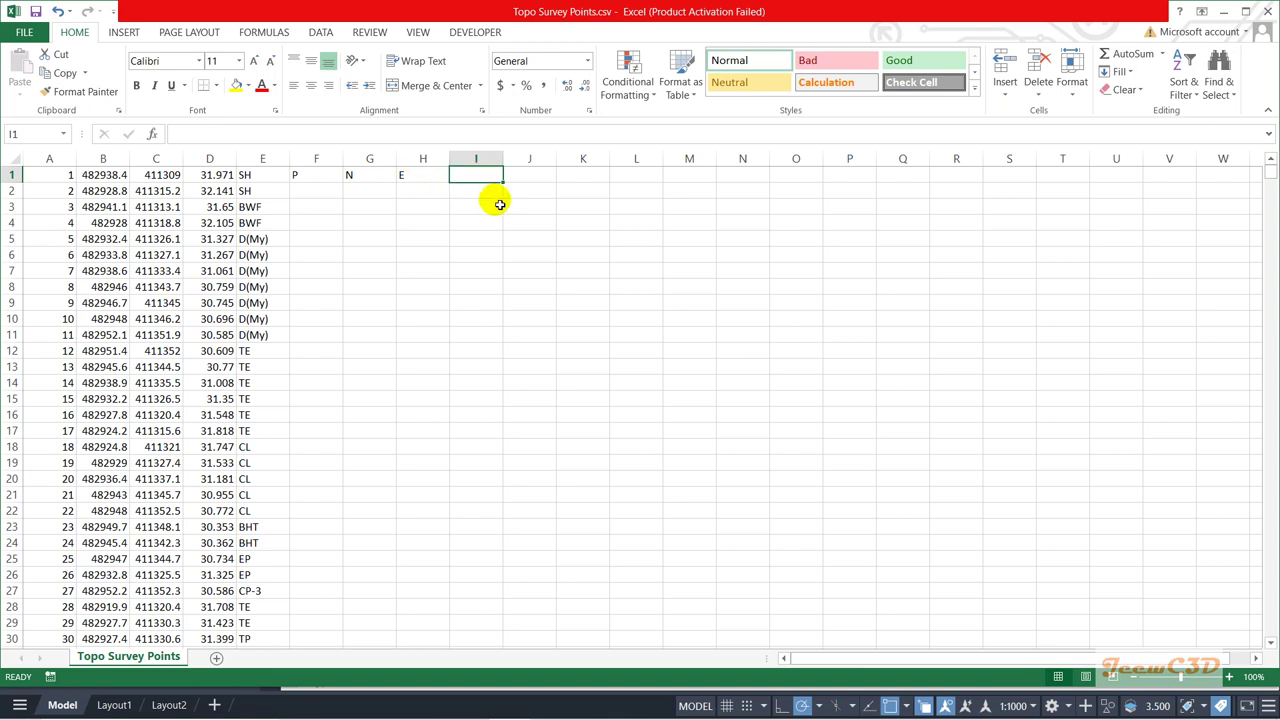
text(Z)
click(525, 174)
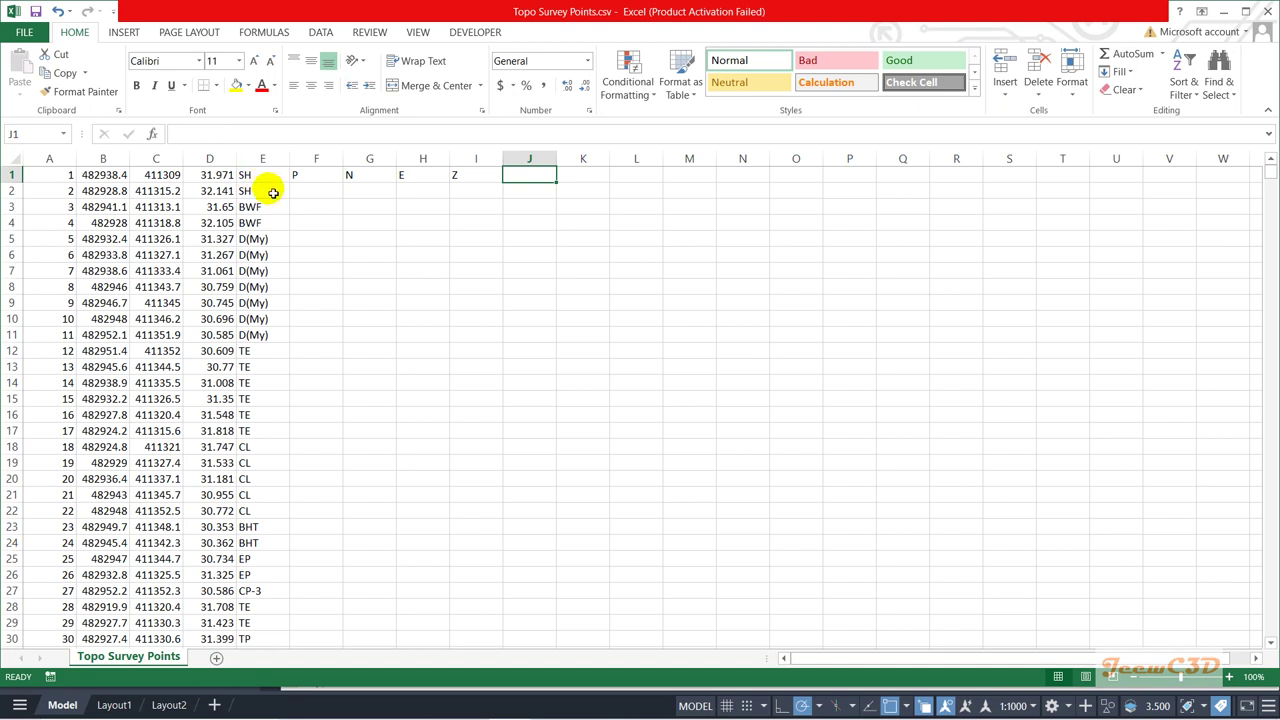
text(D)
click(527, 206)
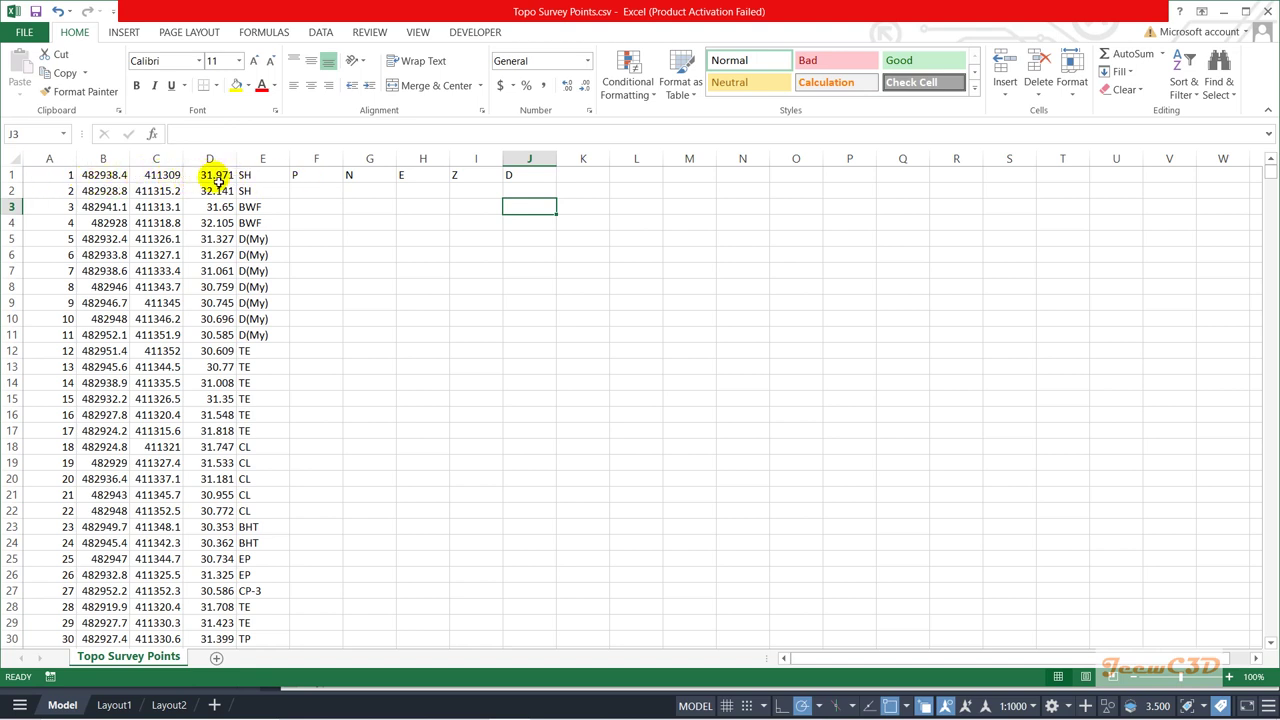
click(308, 178)
click(372, 177)
click(404, 177)
click(464, 178)
click(508, 177)
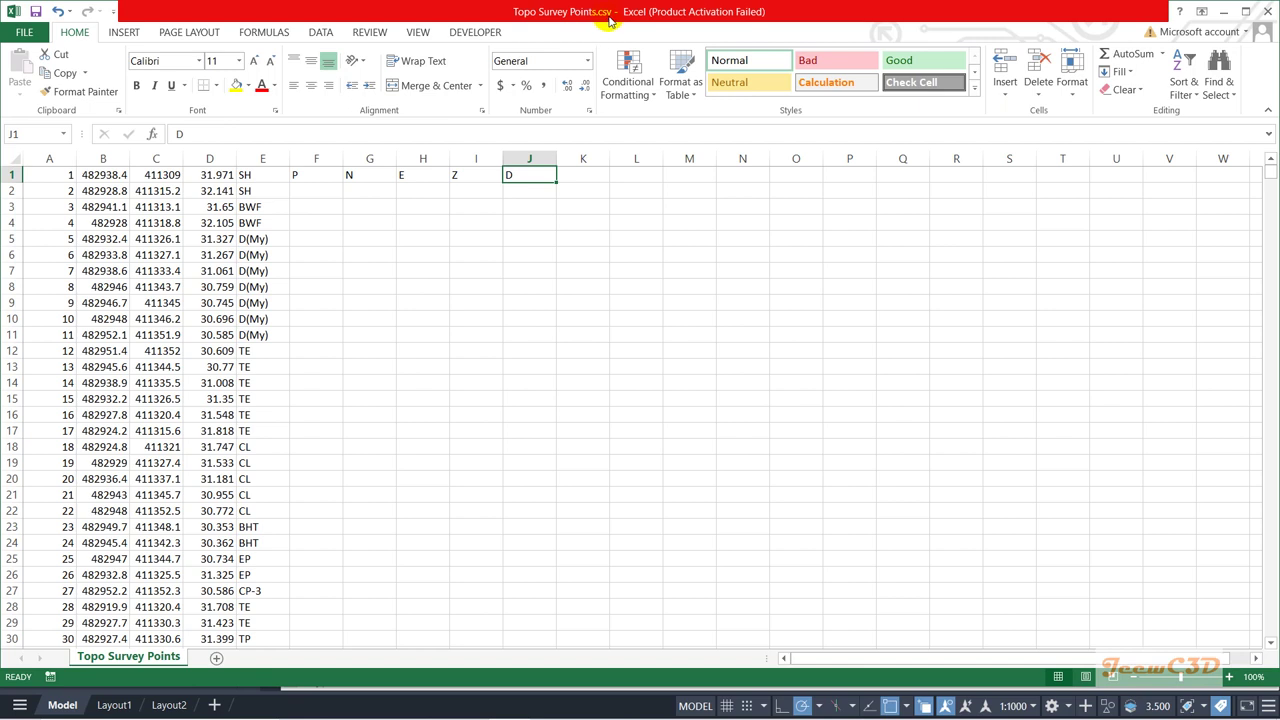
Step: Delete the label columns F to J and close Topo Survey Points.csv without saving
drag(316, 159, 534, 161)
right_click(534, 163)
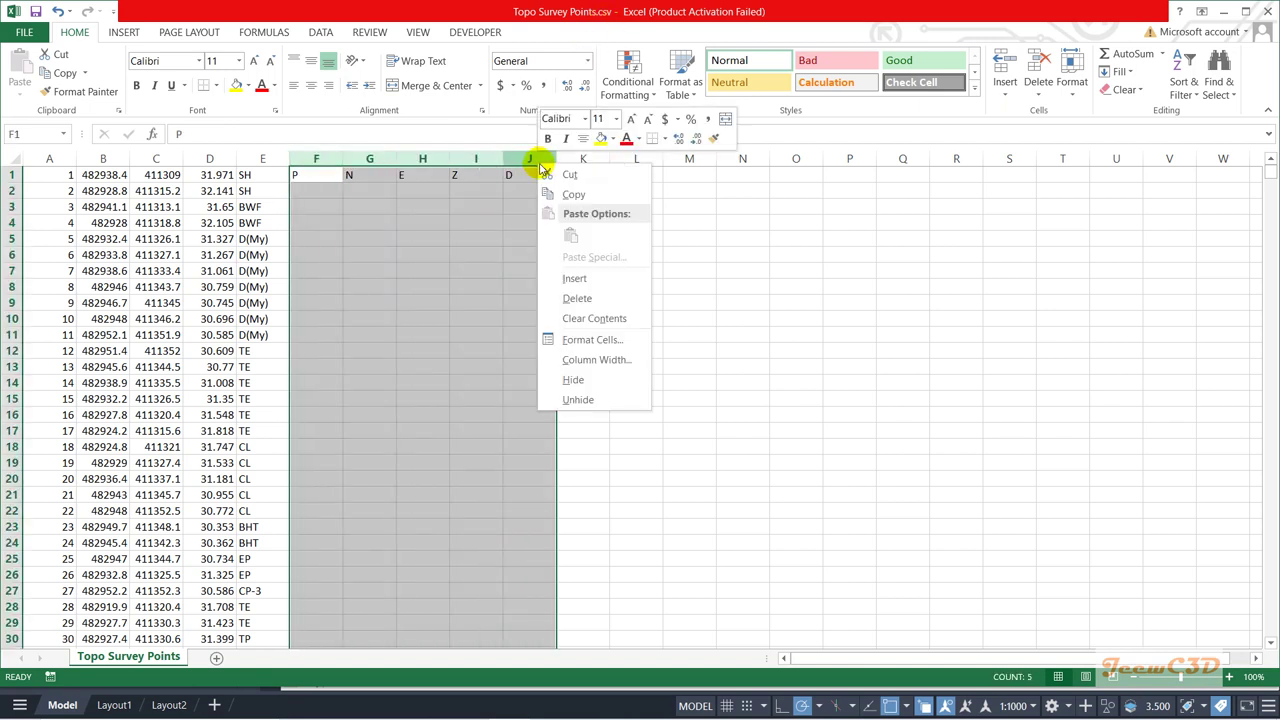
click(578, 300)
click(446, 222)
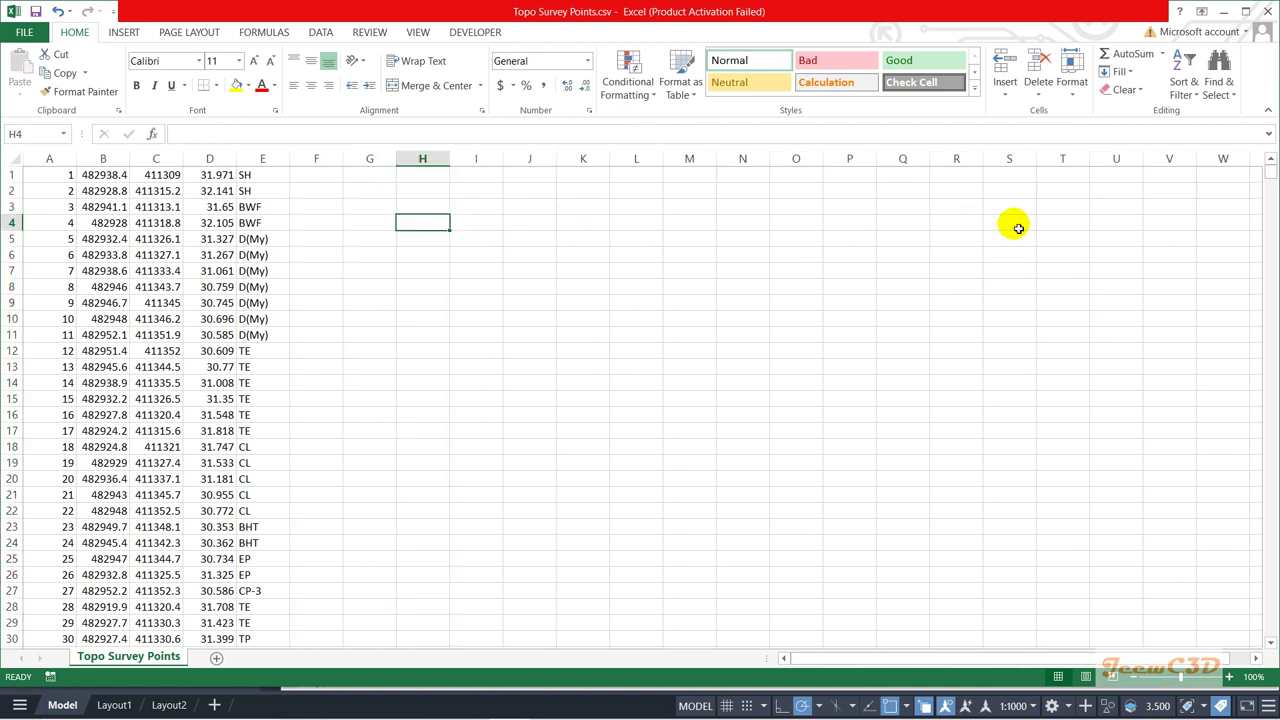
click(1266, 11)
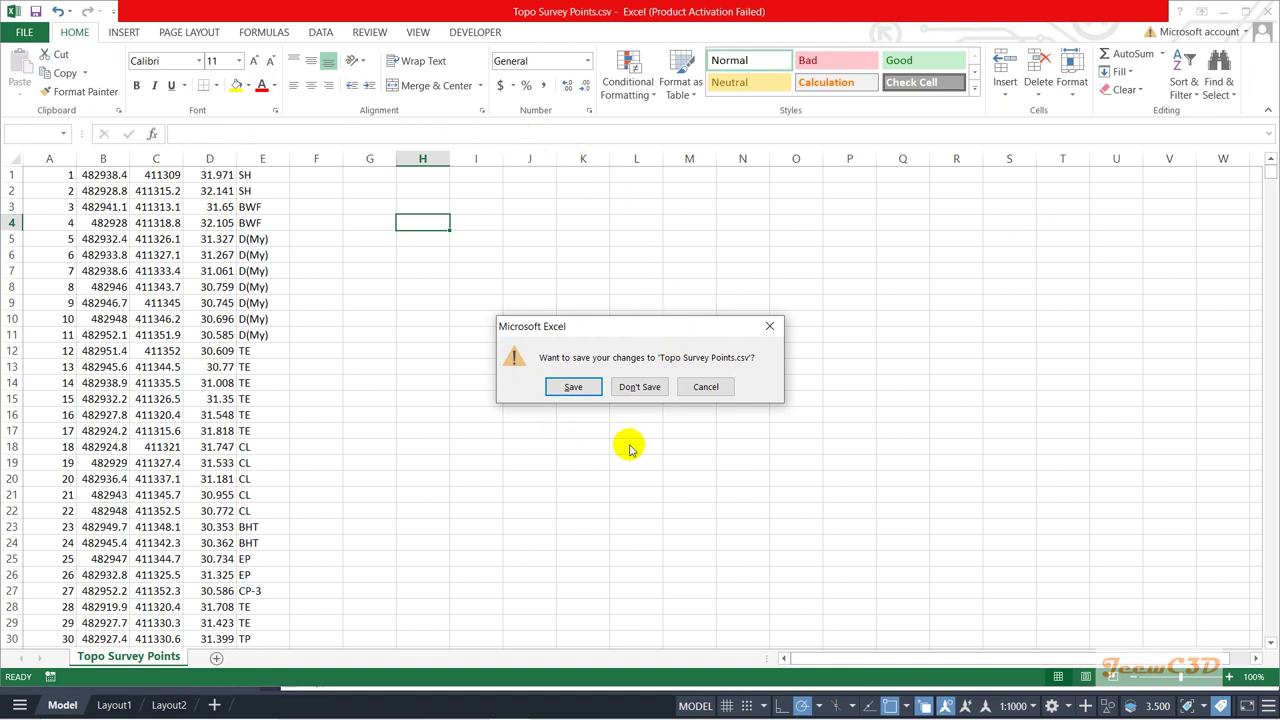
click(640, 387)
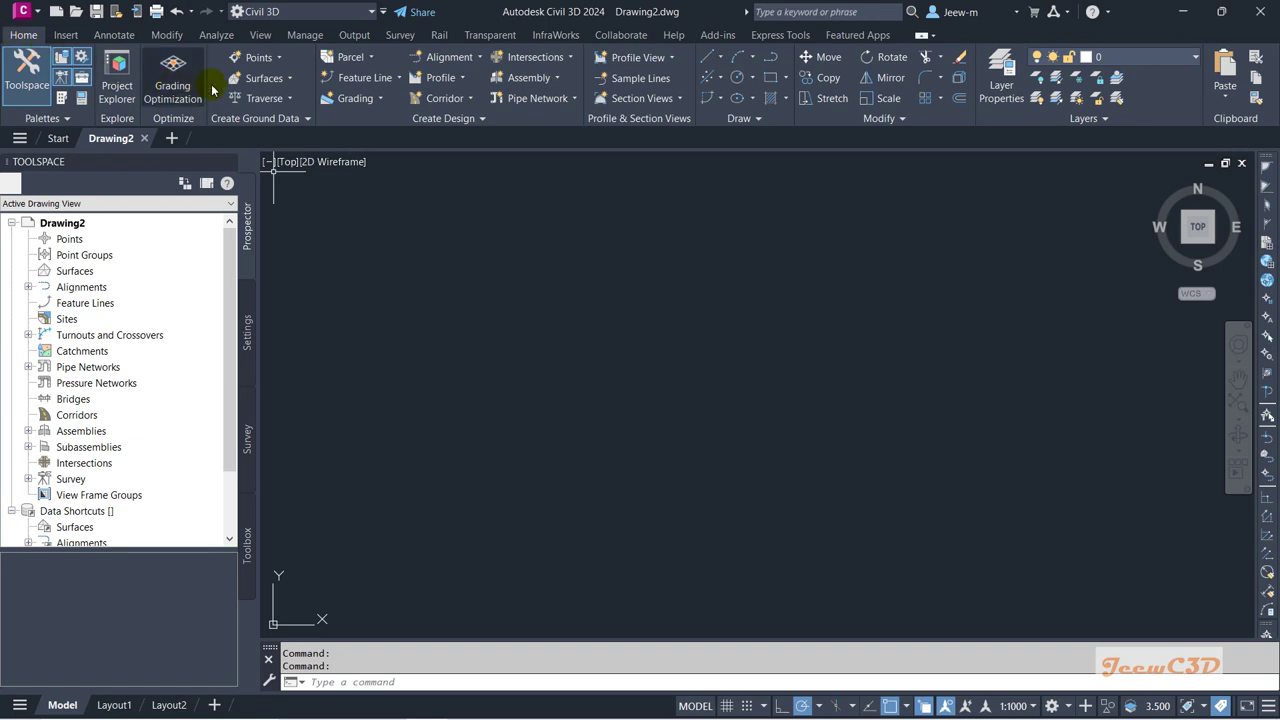
Step: Start Import Points from the Point Creation Tools and browse for a source file
click(280, 58)
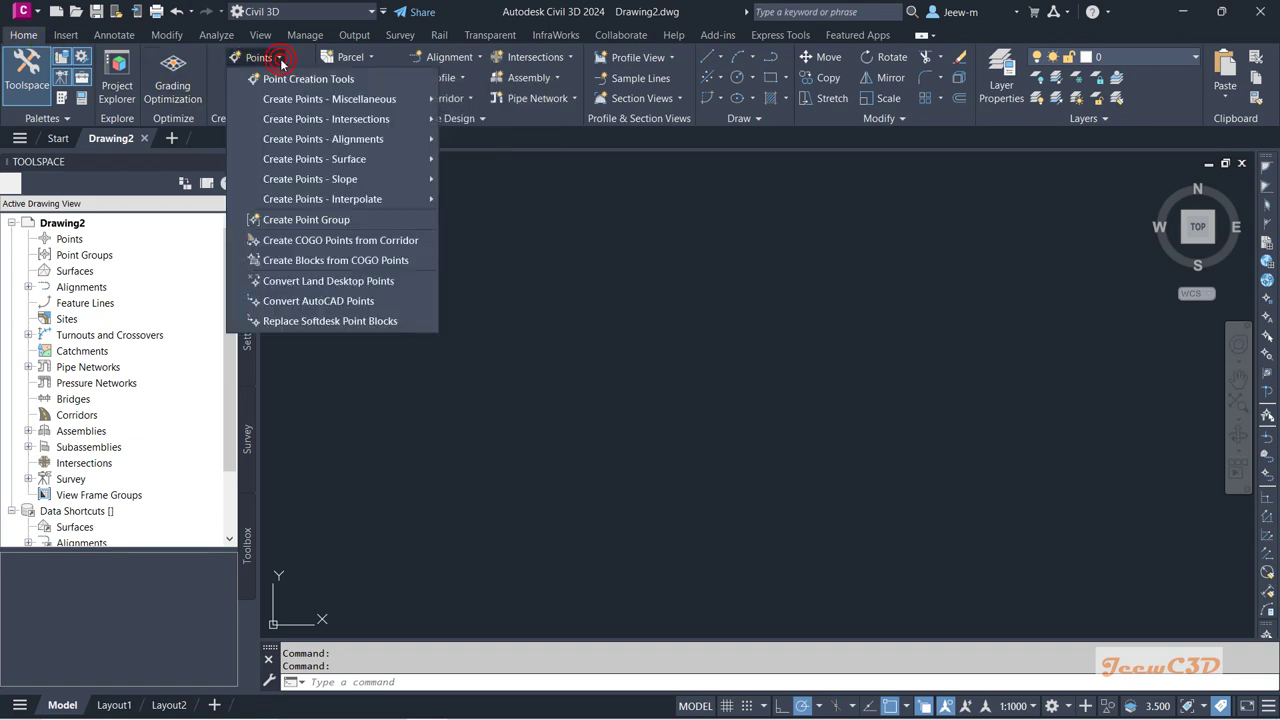
click(335, 78)
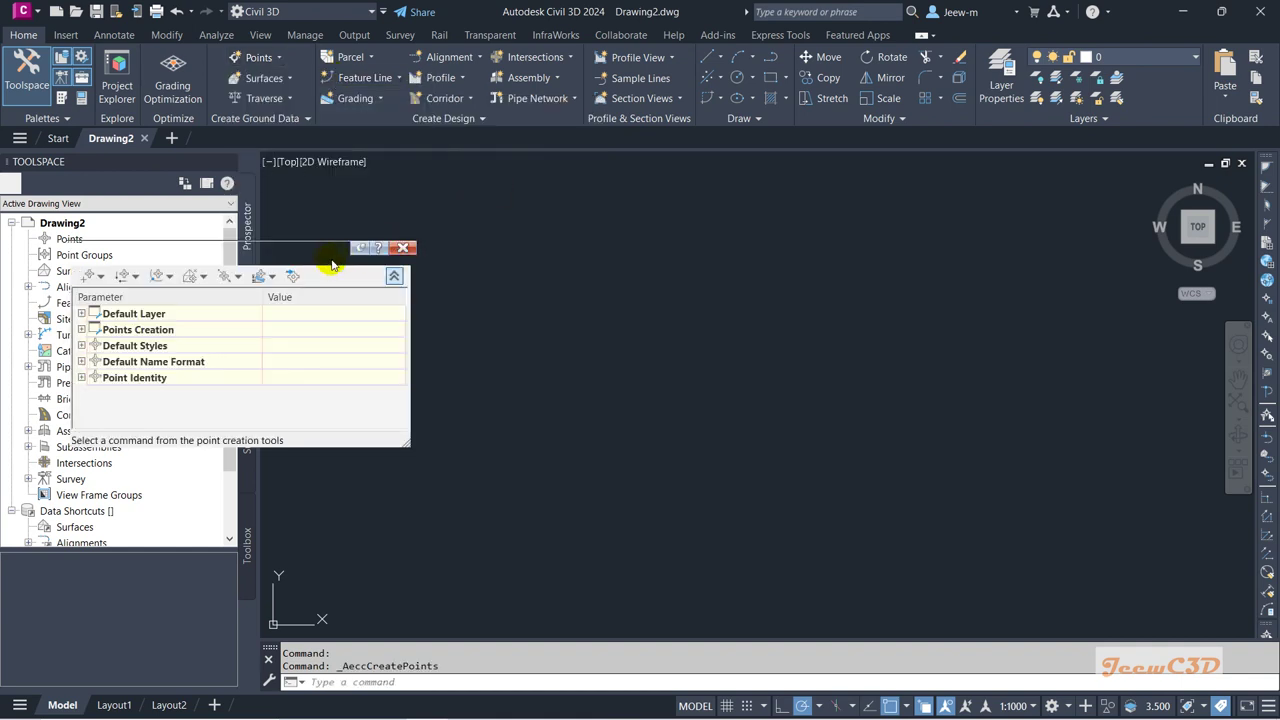
drag(316, 254, 672, 222)
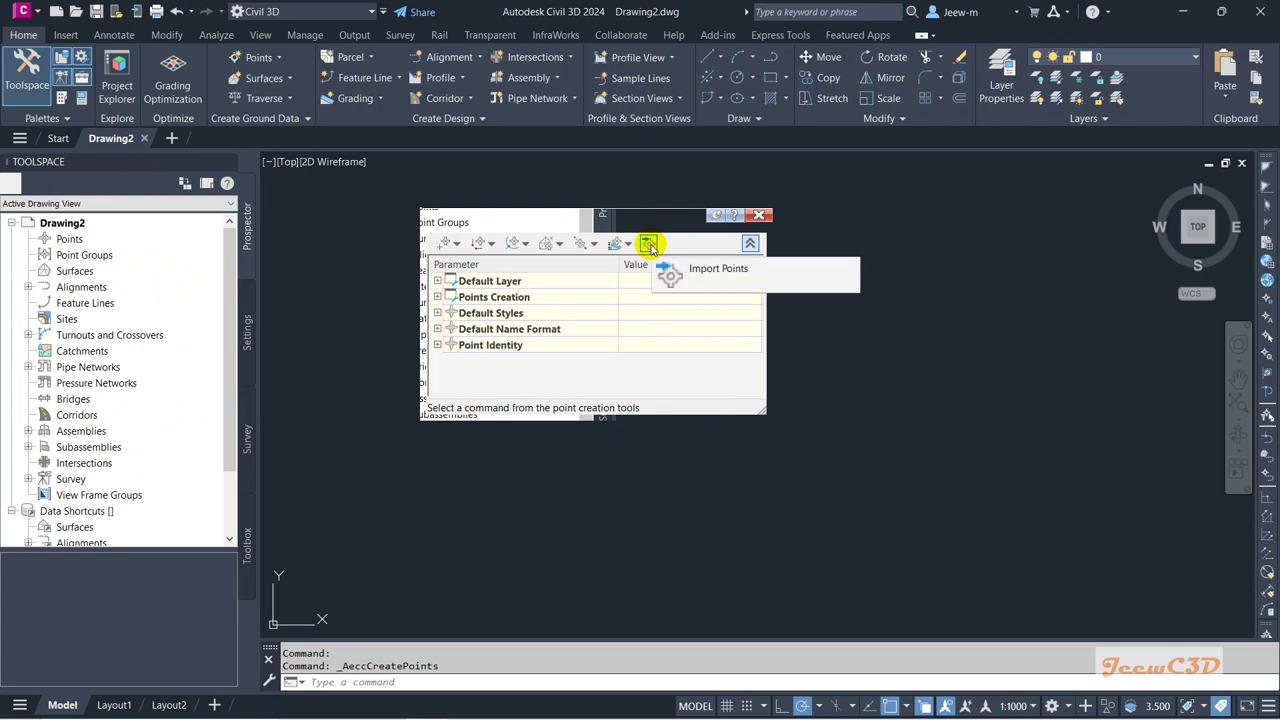
click(648, 245)
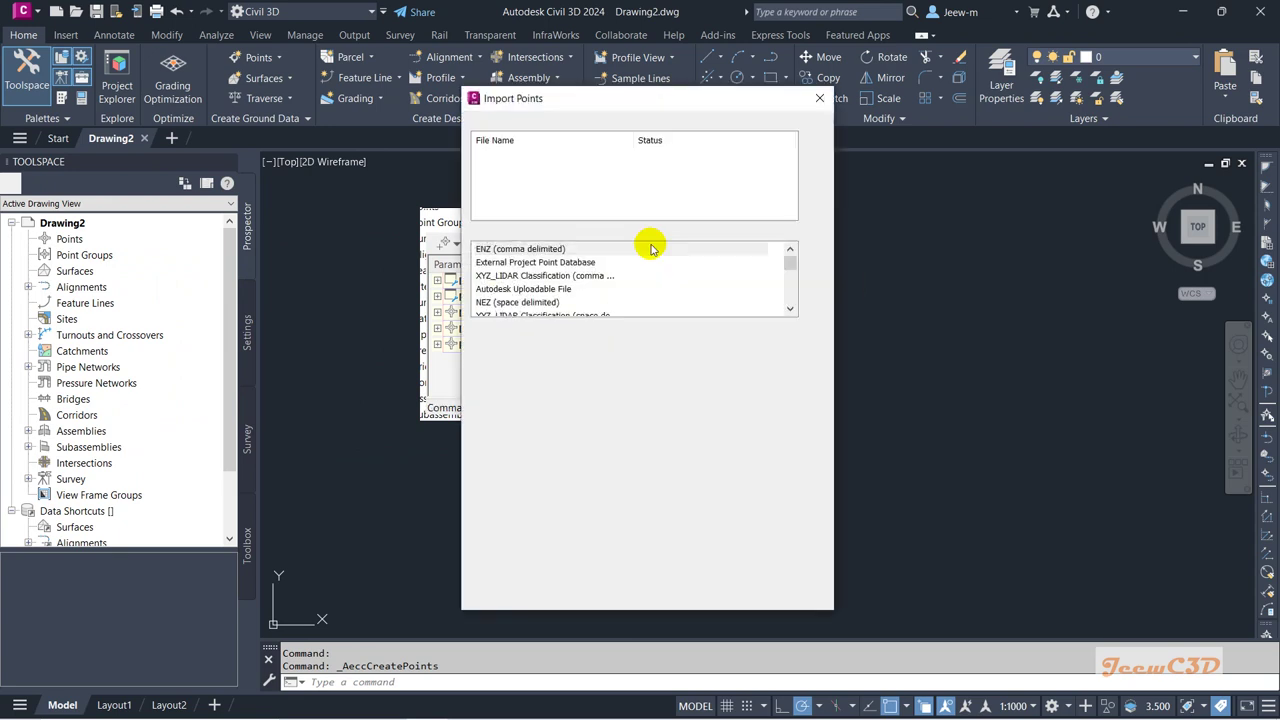
drag(557, 97, 518, 85)
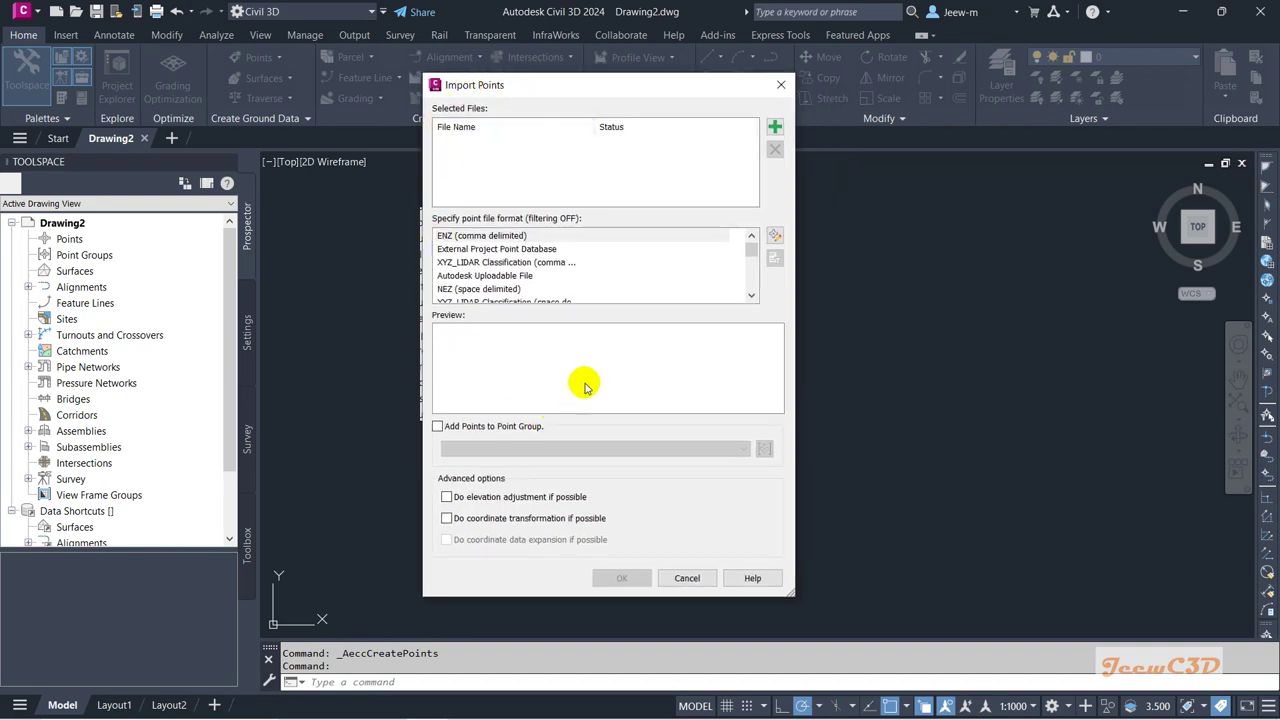
click(775, 128)
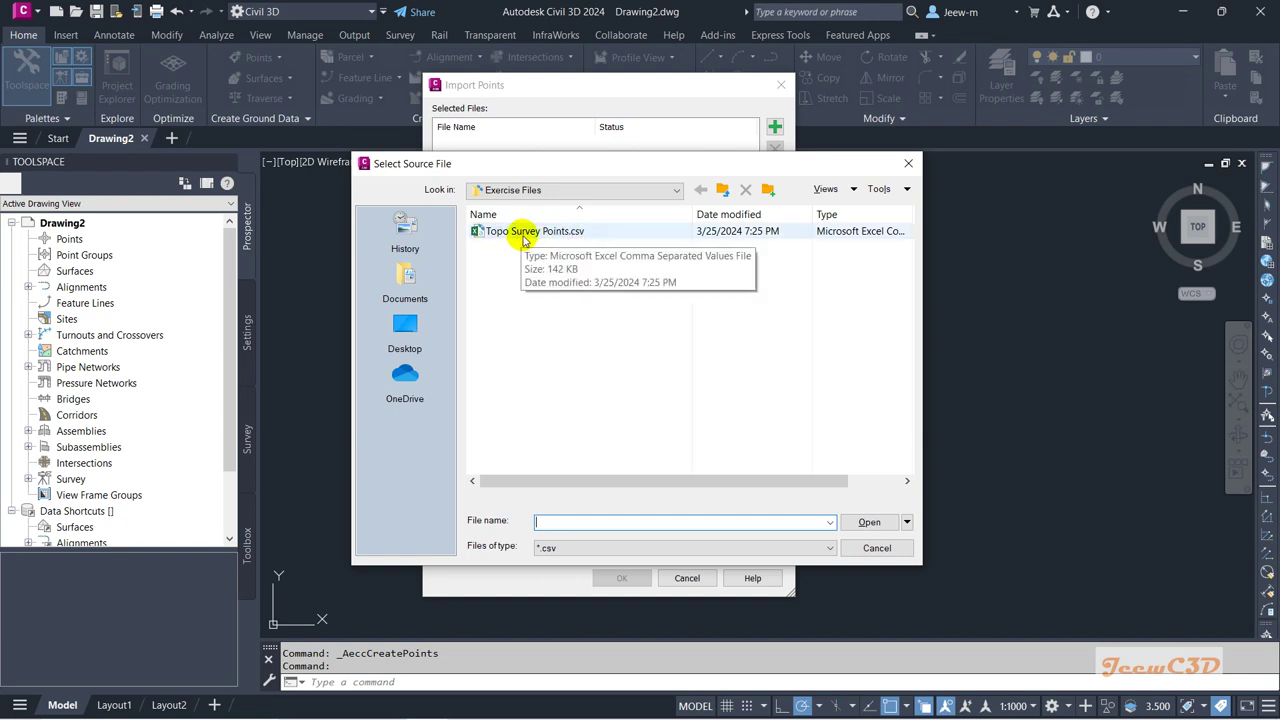
Step: Try the Text/Template/Extract File (*.txt) filter on the source files and restore the *.csv filter
click(524, 232)
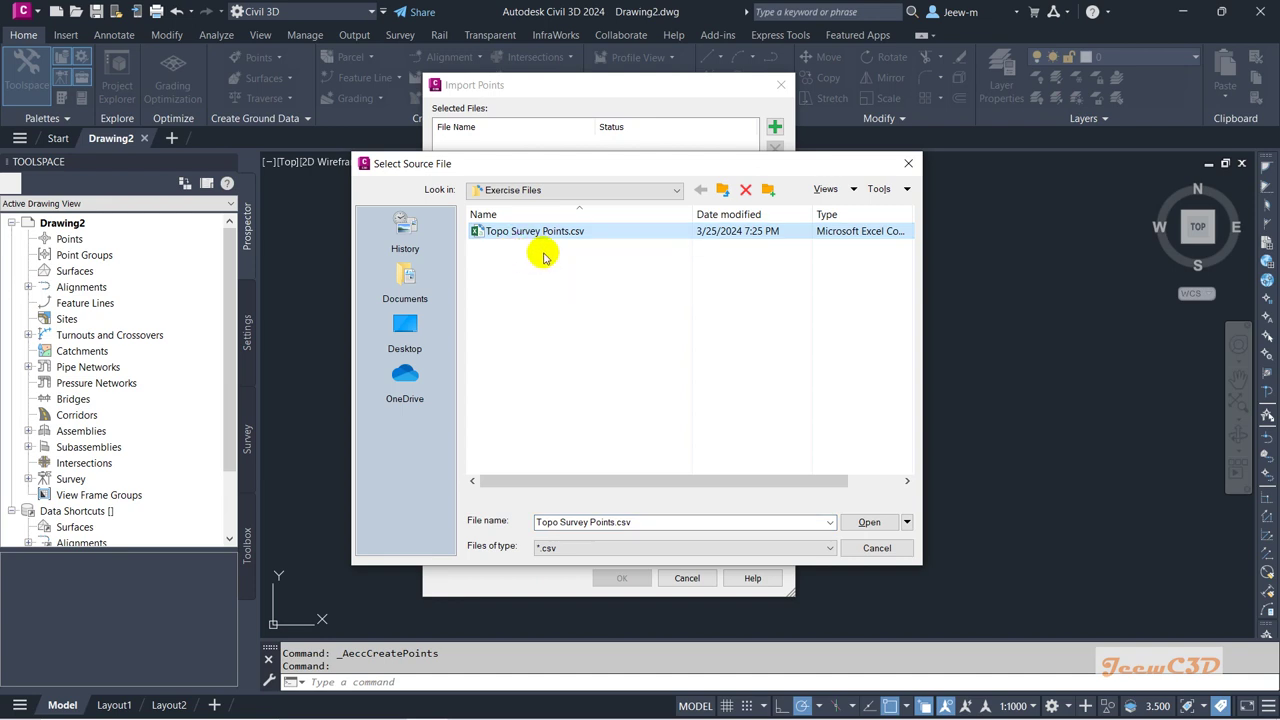
click(545, 550)
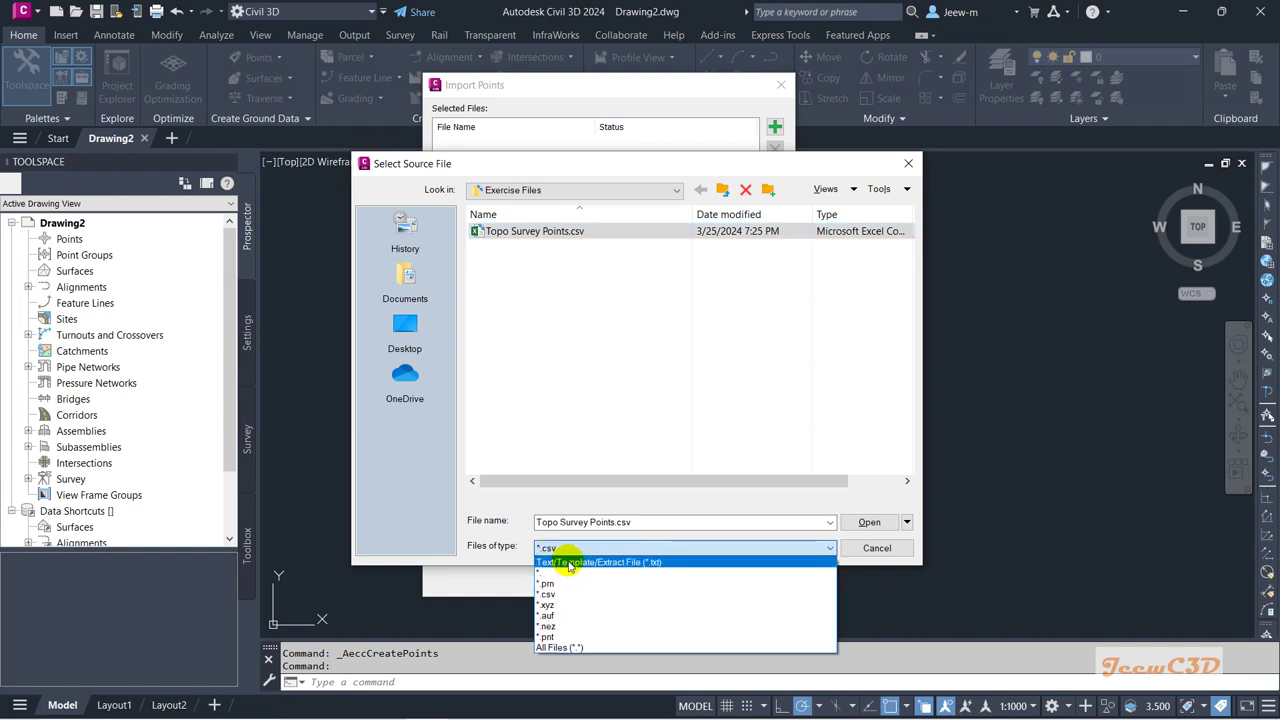
click(572, 562)
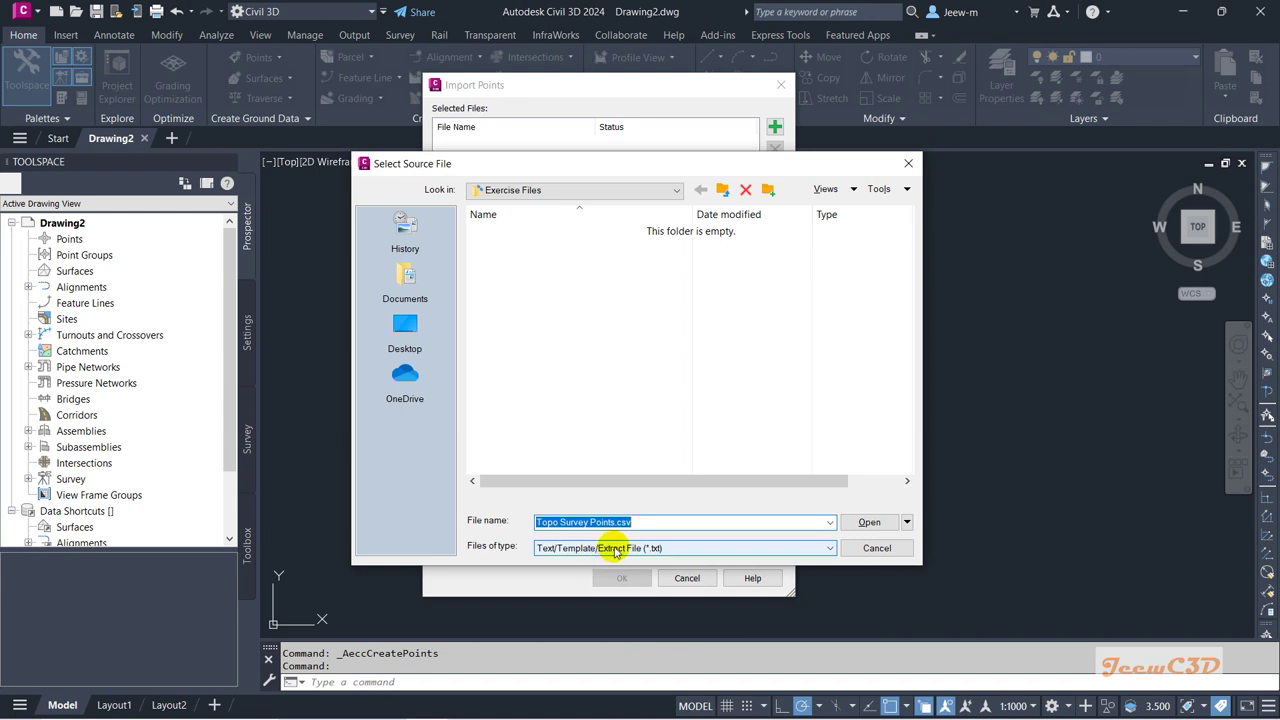
click(615, 553)
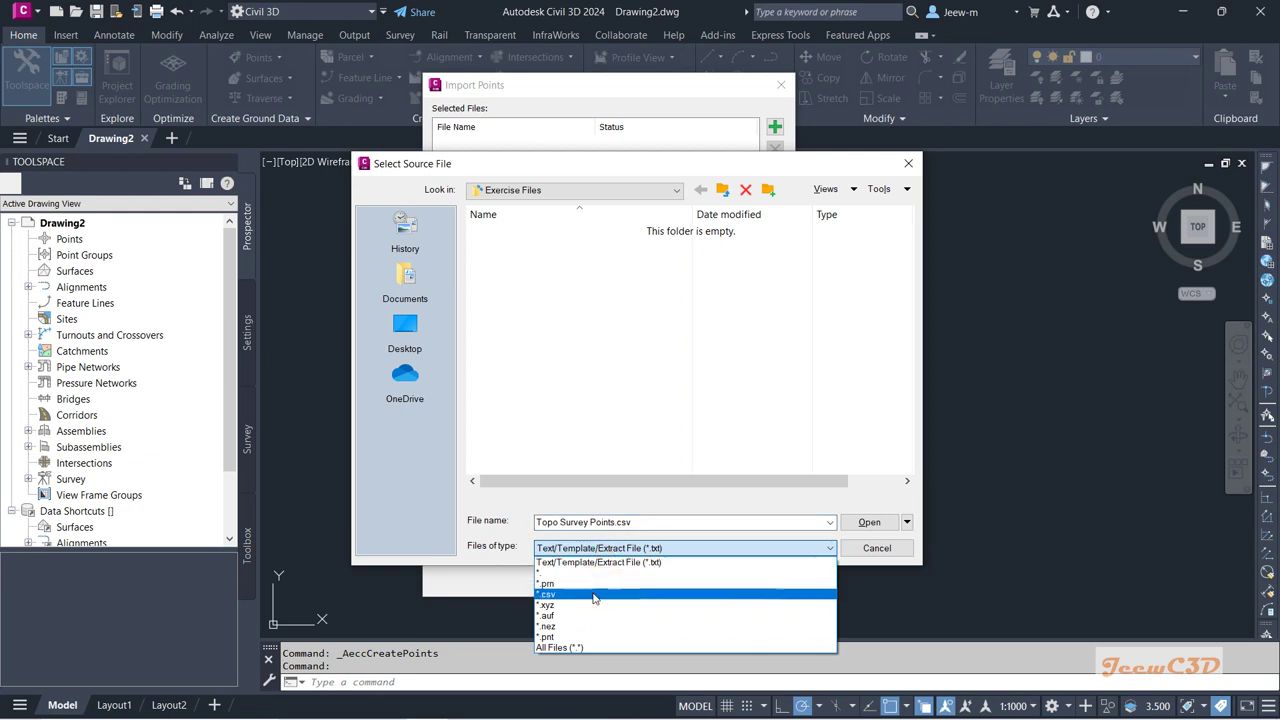
click(592, 592)
Step: Add Topo Survey Points.csv as the source file with the PNEZD (comma delimited) format and check the preview of its points
click(528, 233)
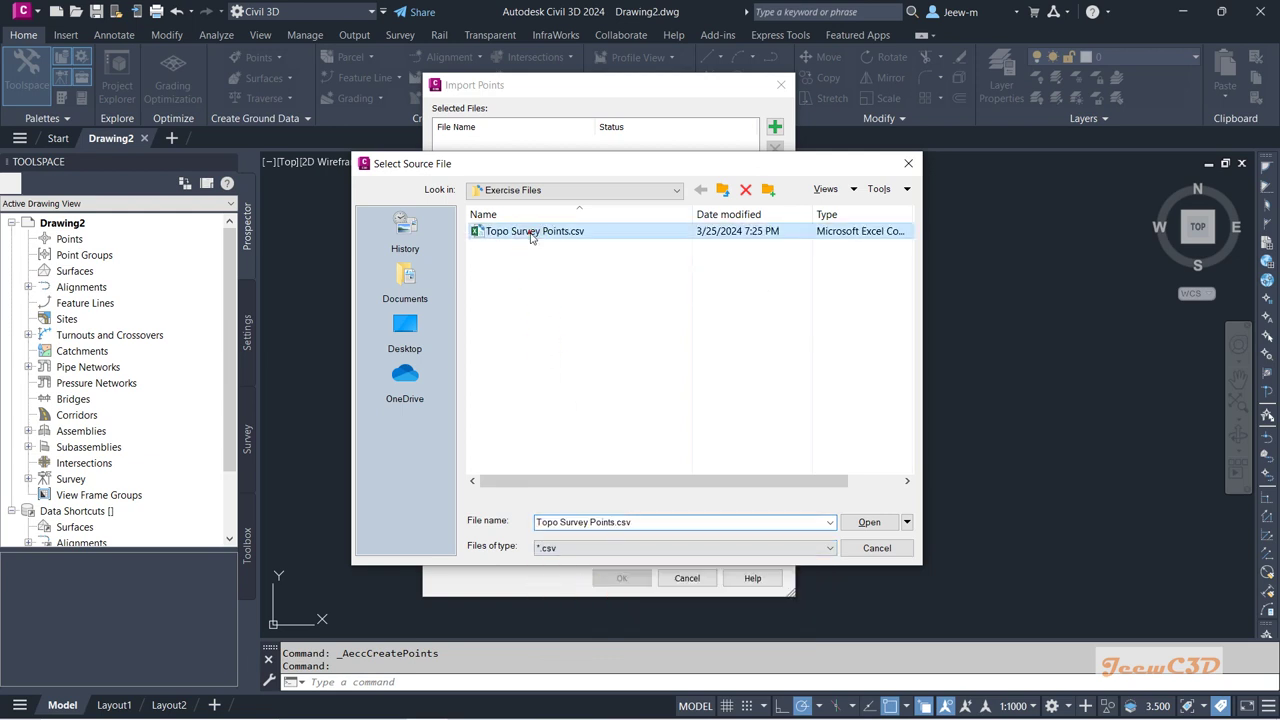
click(869, 522)
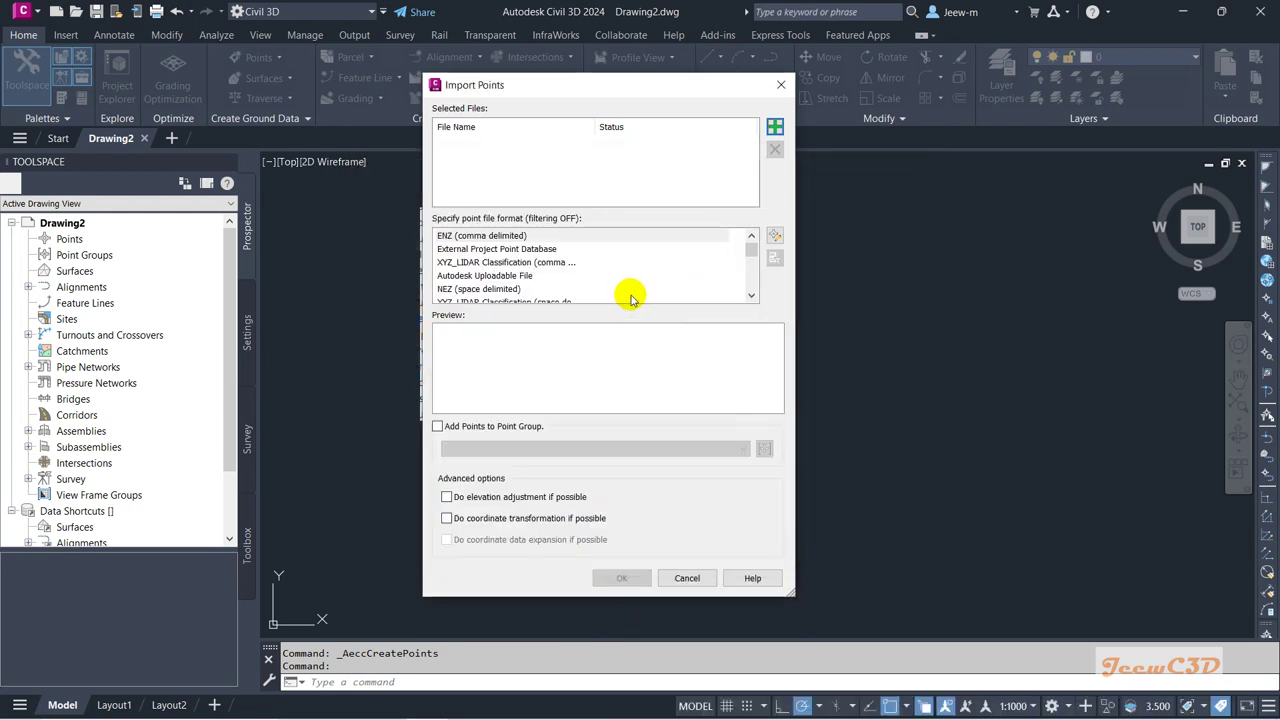
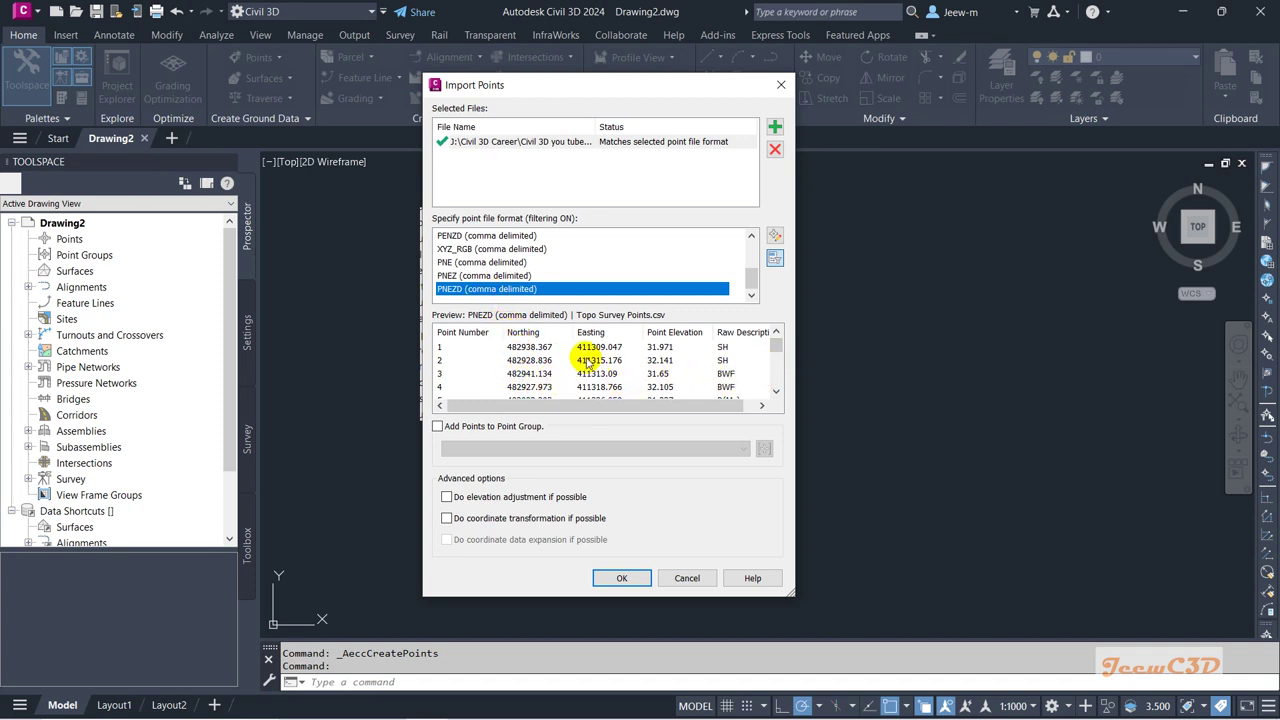
drag(776, 345, 766, 391)
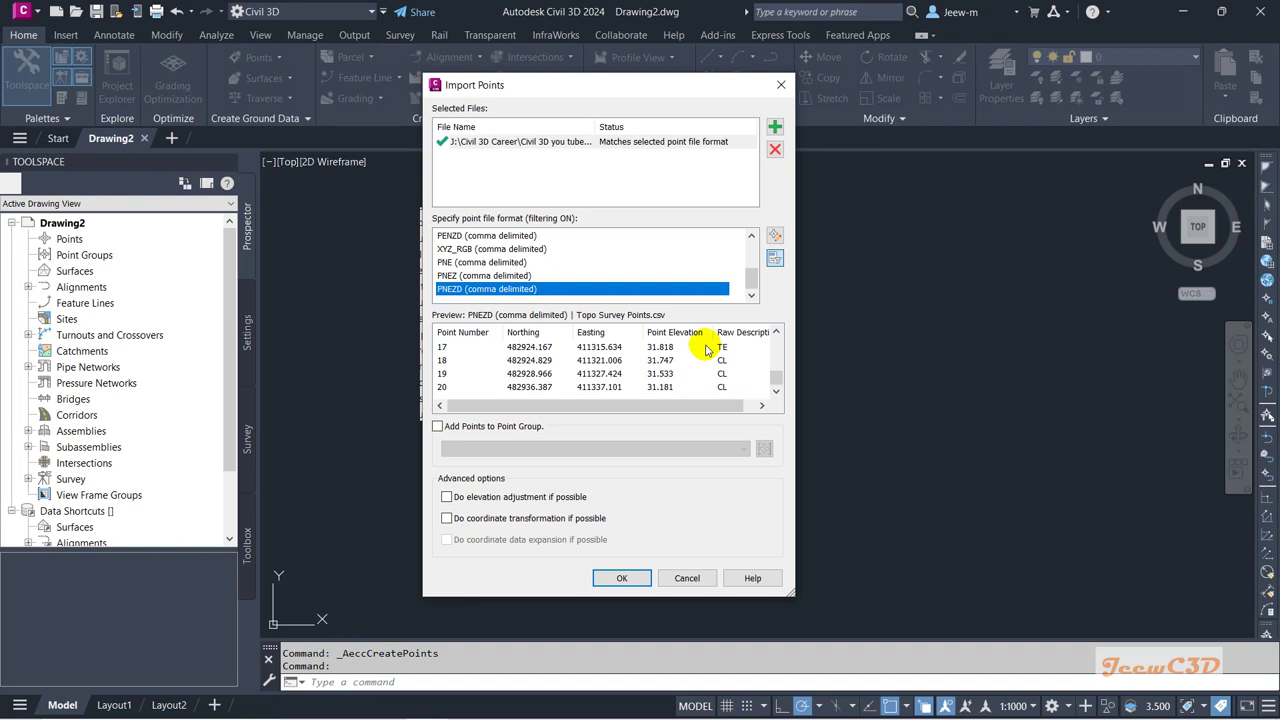
Step: Import the points into a new point group named Survey Points and close the Point Creation Tools
click(437, 427)
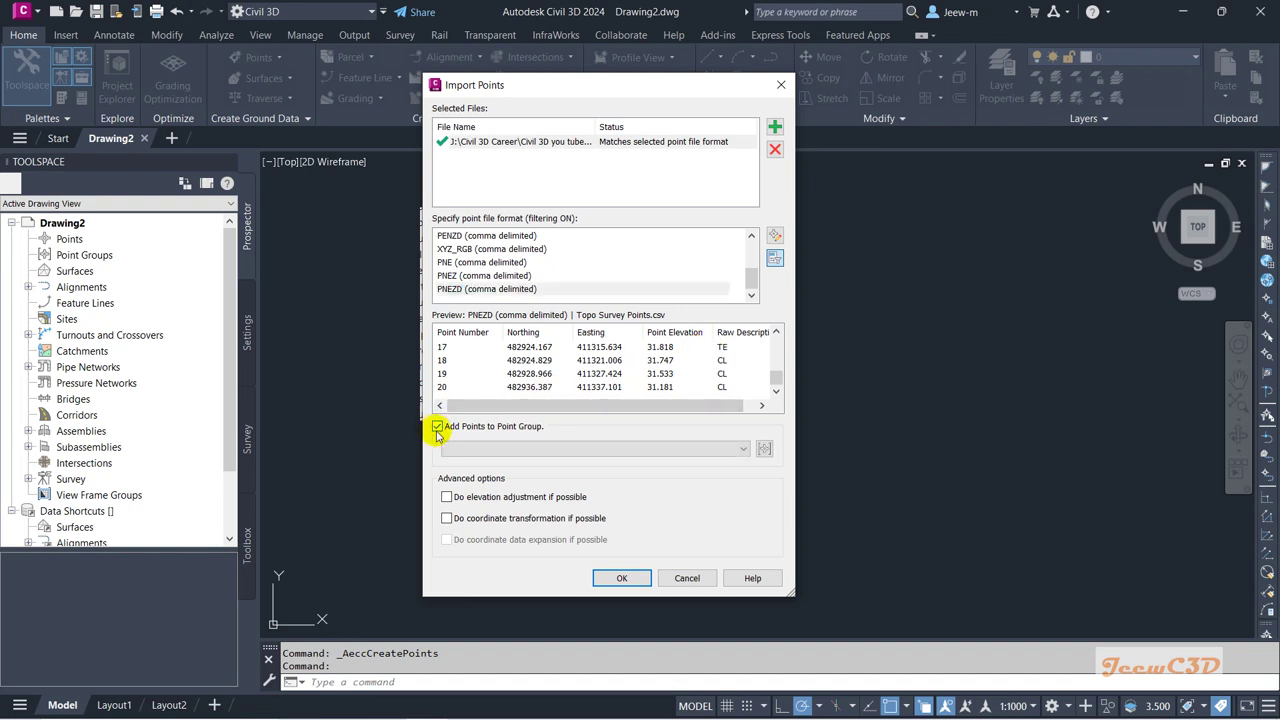
click(765, 450)
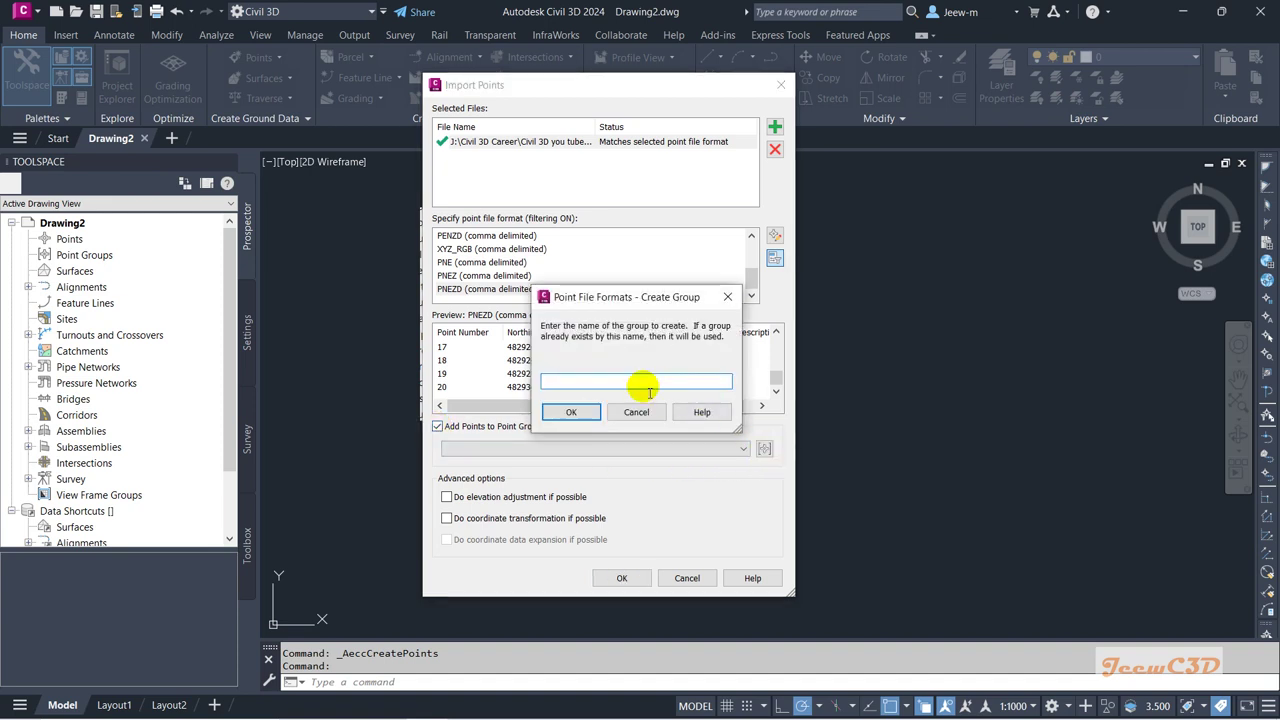
text(Survey Points)
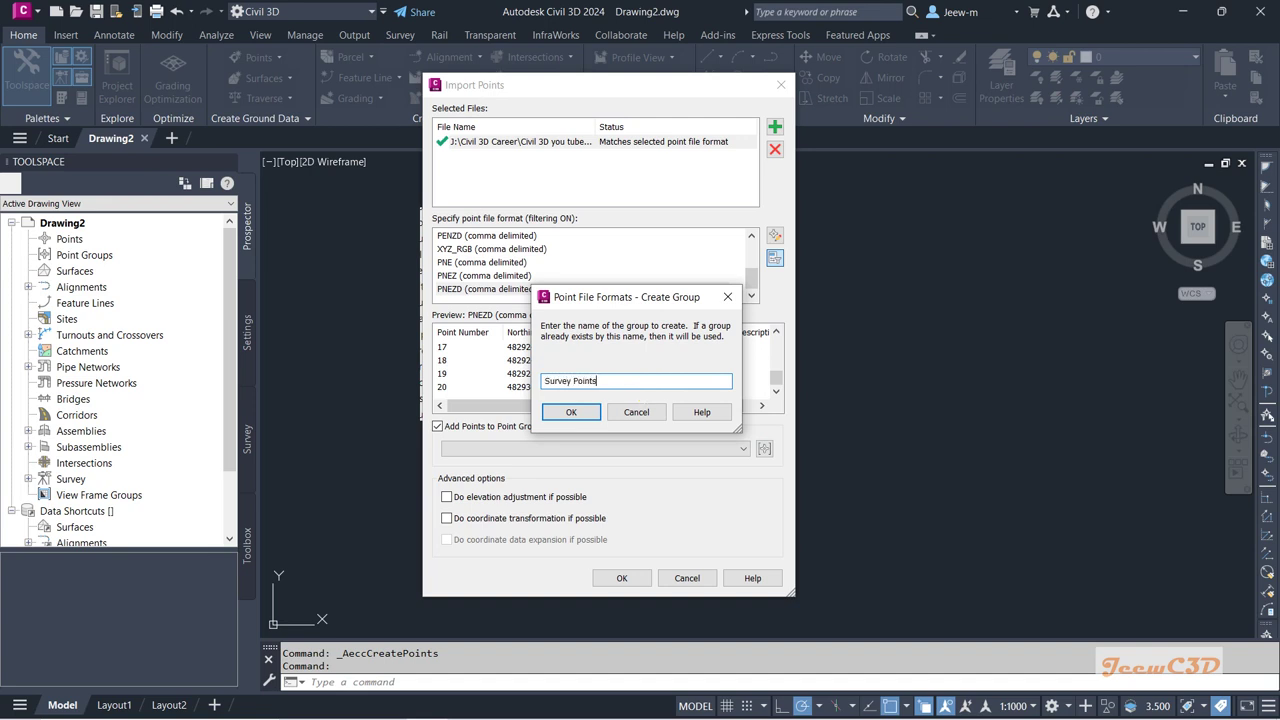
click(590, 412)
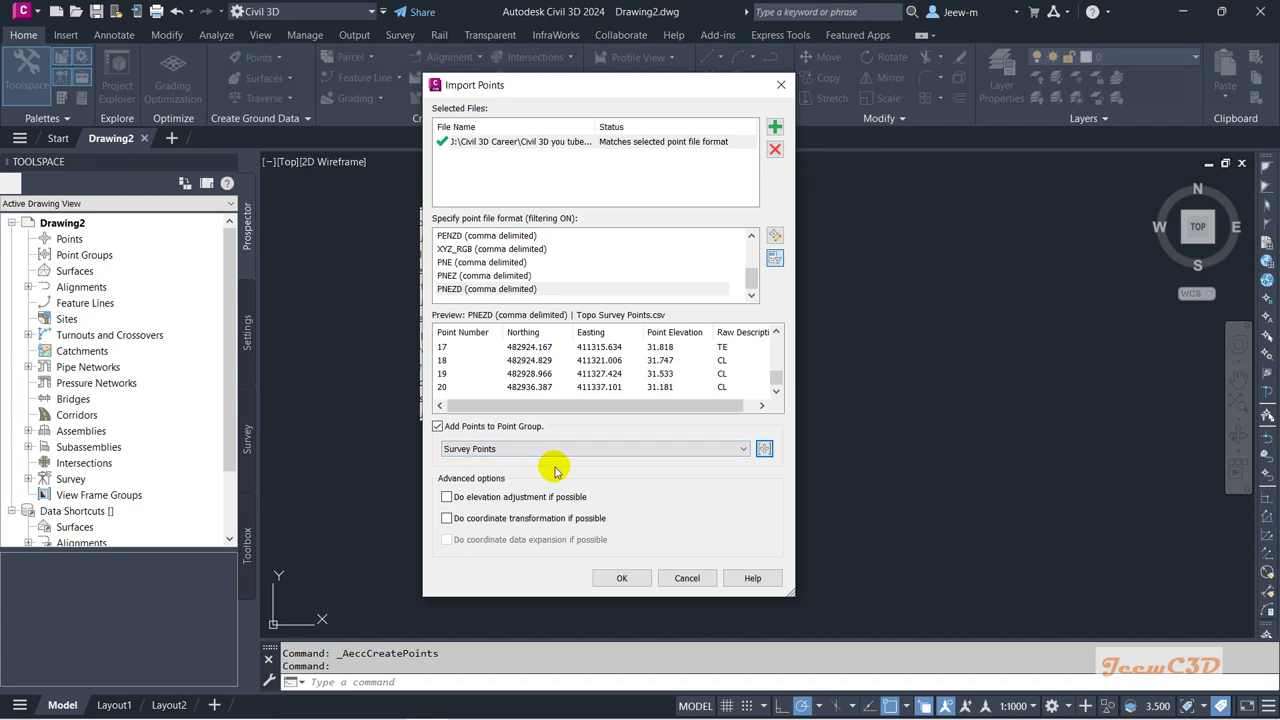
click(622, 577)
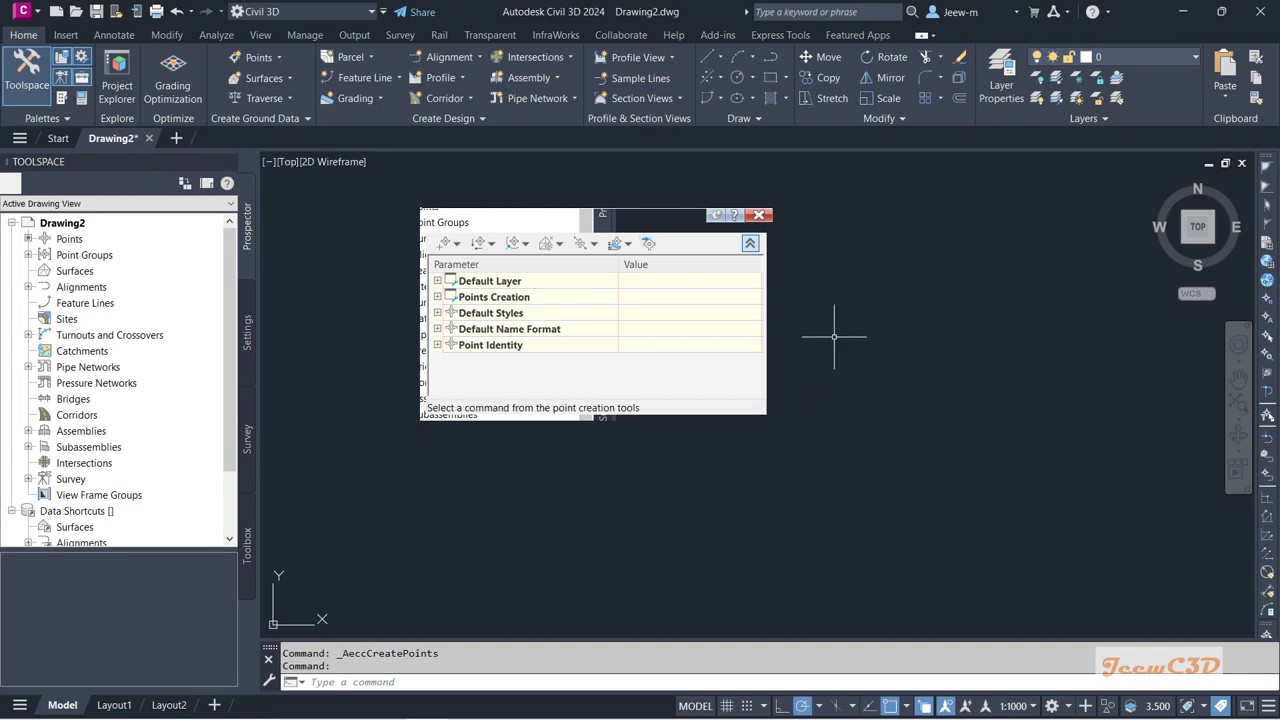
click(761, 215)
click(674, 344)
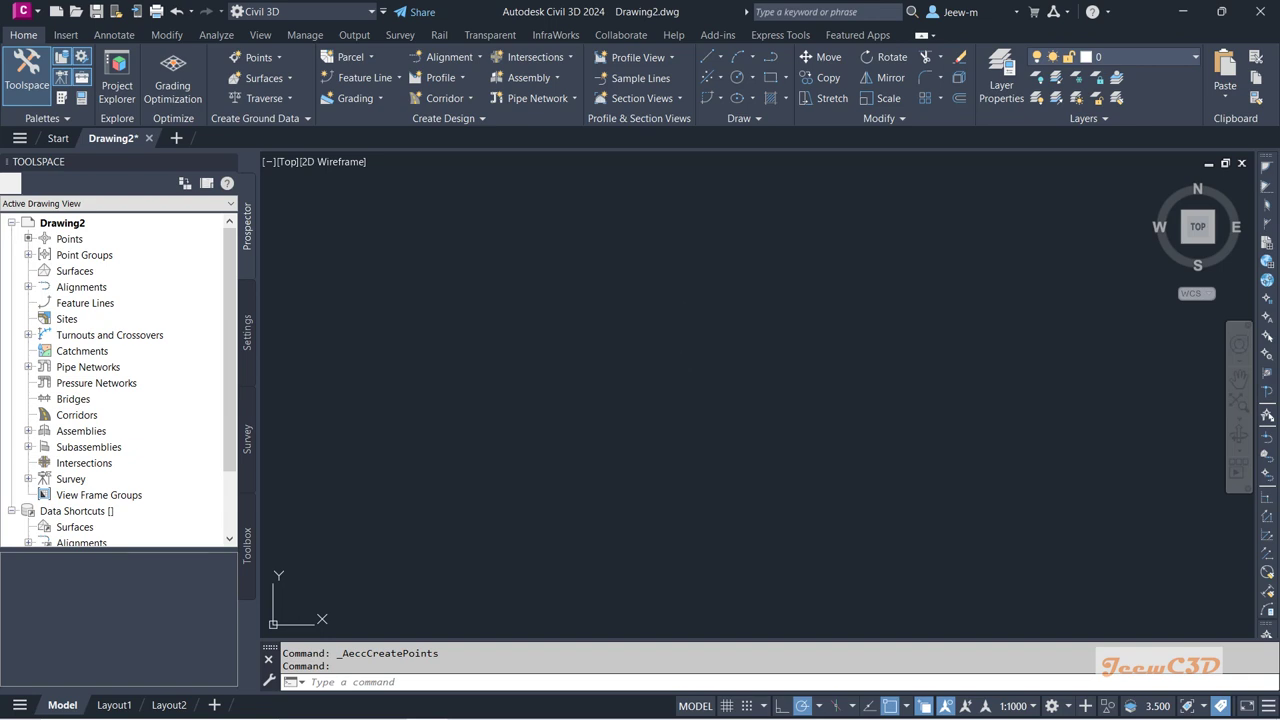
Step: Zoom to the drawing extents and examine the imported survey points and their labels at the southwest end
middle_click(663, 380)
middle_click(663, 380)
scroll(677, 357, down, 2)
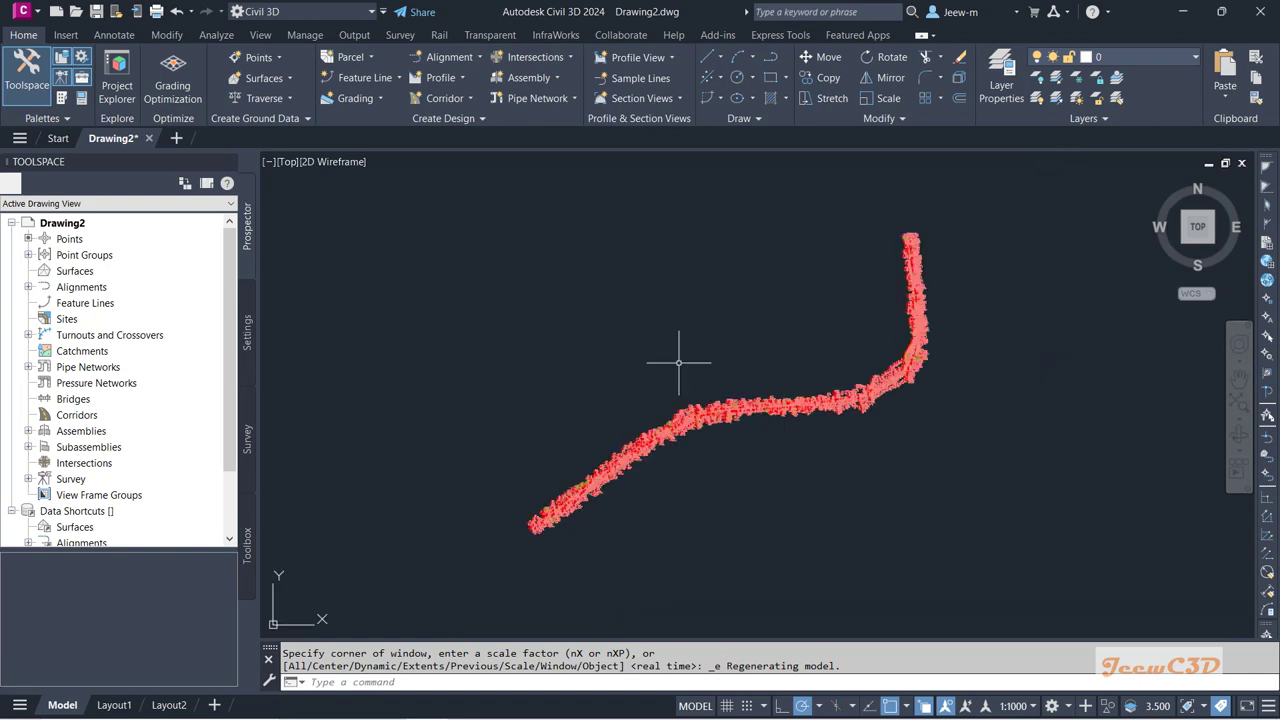
scroll(528, 521, up, 5)
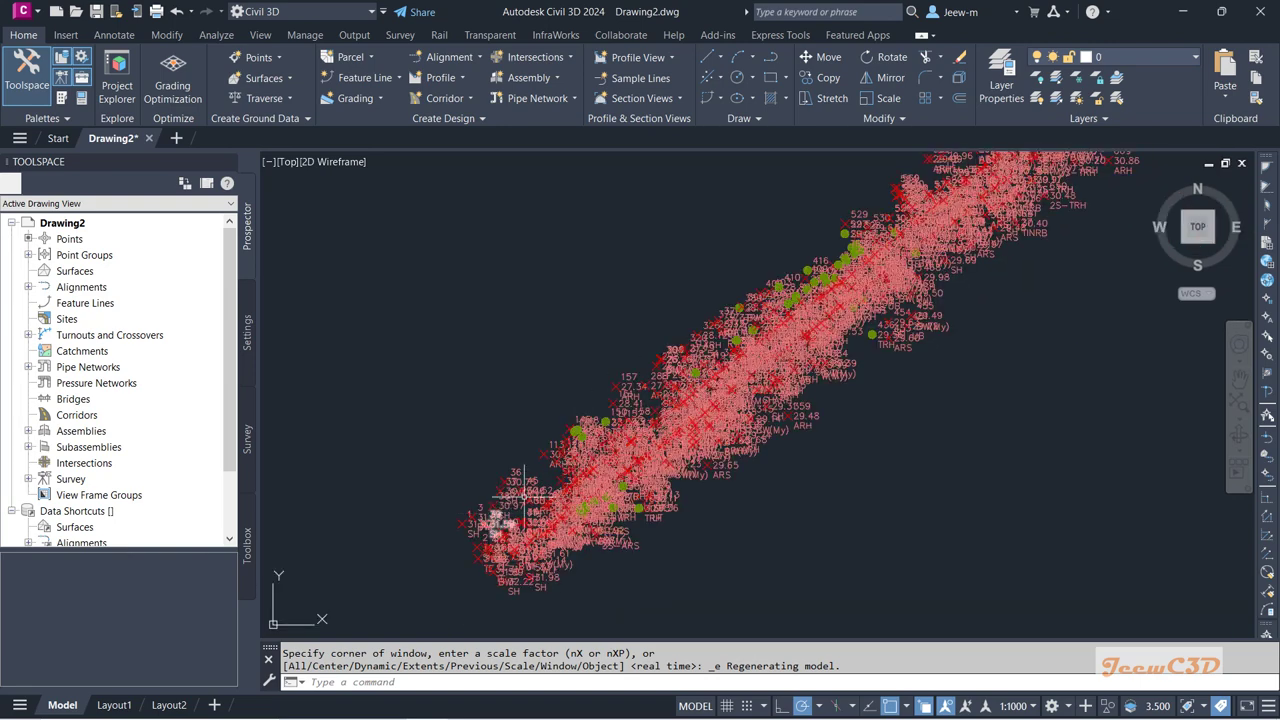
scroll(863, 460, down, 3)
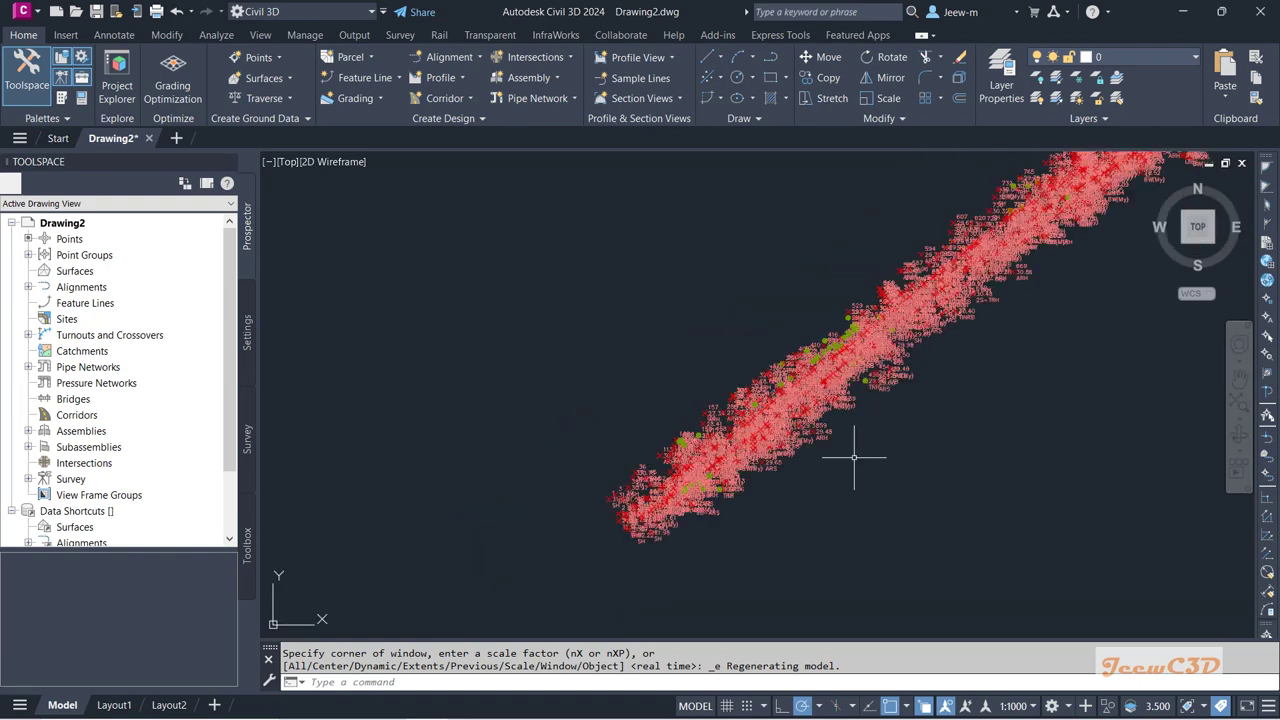
scroll(951, 456, down, 5)
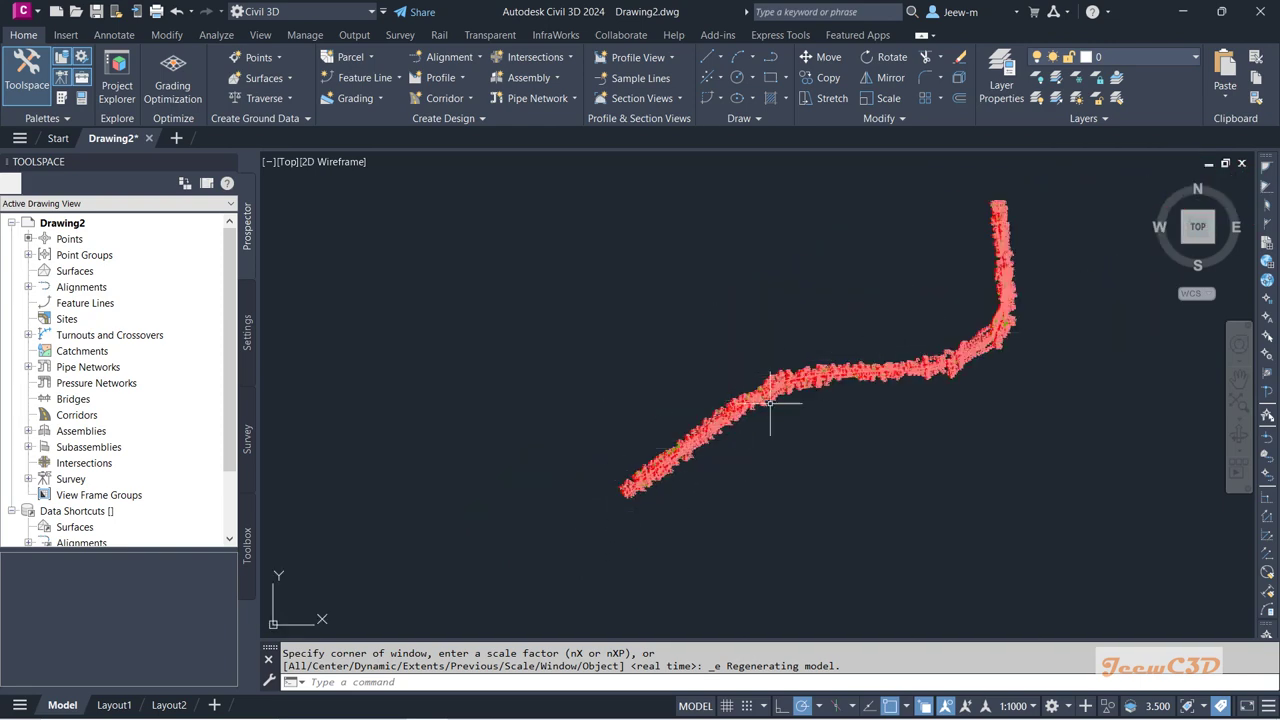
scroll(627, 487, up, 2)
scroll(640, 443, up, 2)
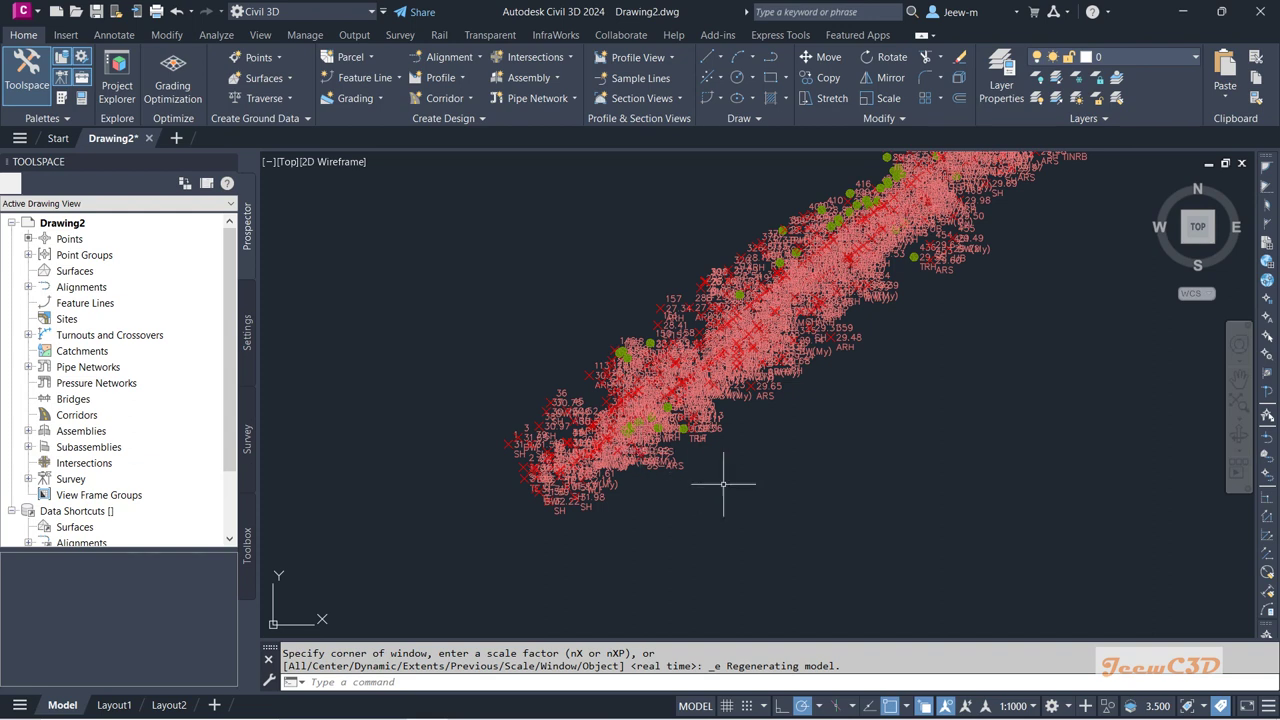
Step: Set the annotation scale to 1:100 and inspect the label of point 1 up close
click(1014, 706)
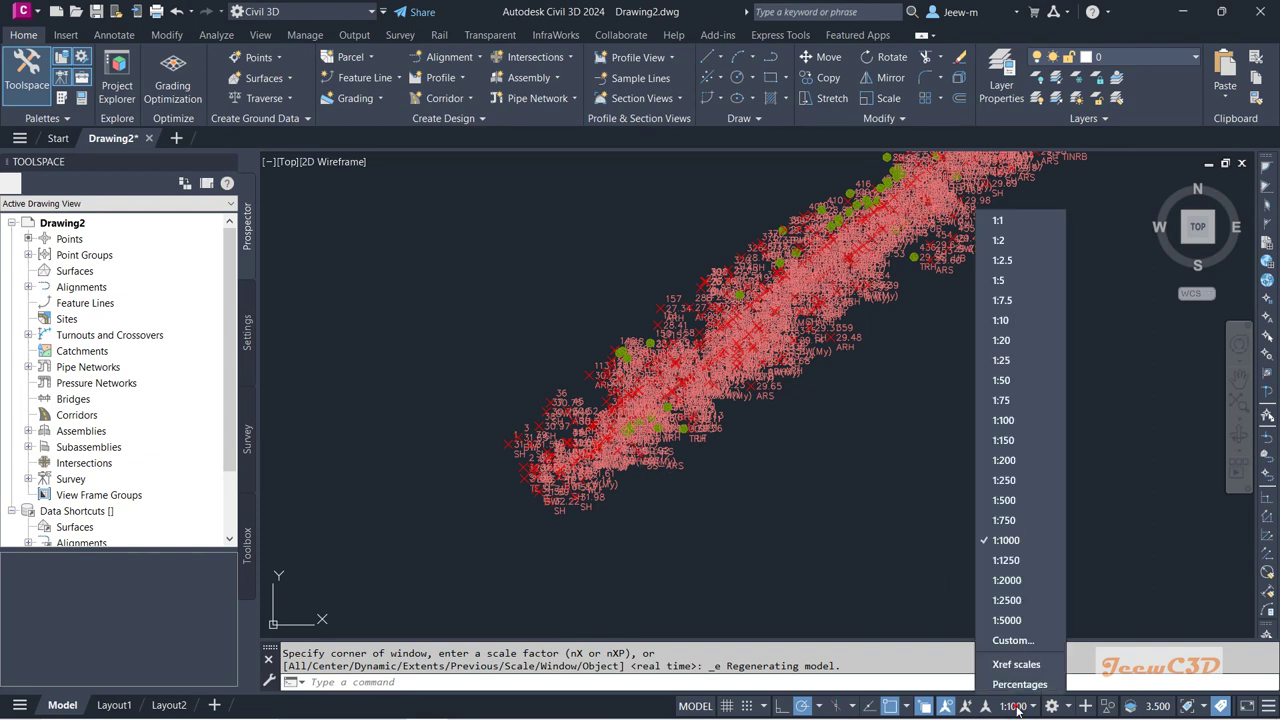
click(1011, 420)
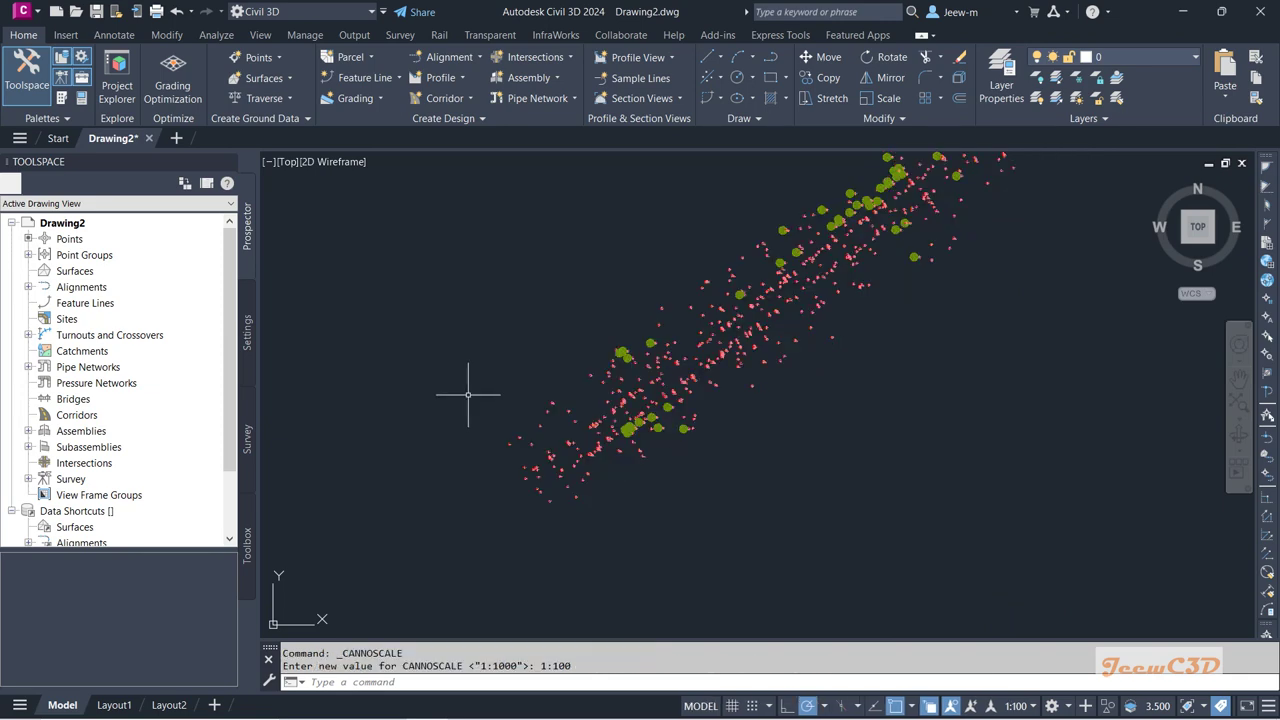
scroll(543, 466, up, 3)
scroll(571, 443, up, 6)
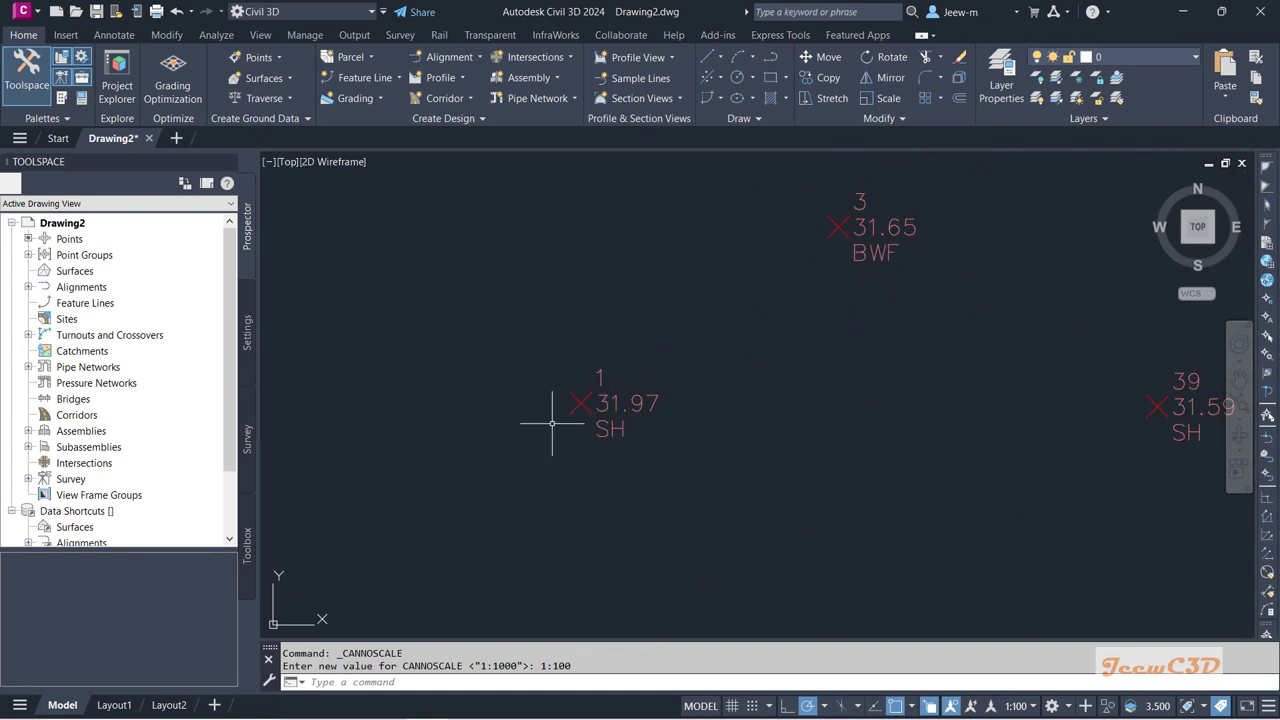
scroll(638, 420, up, 2)
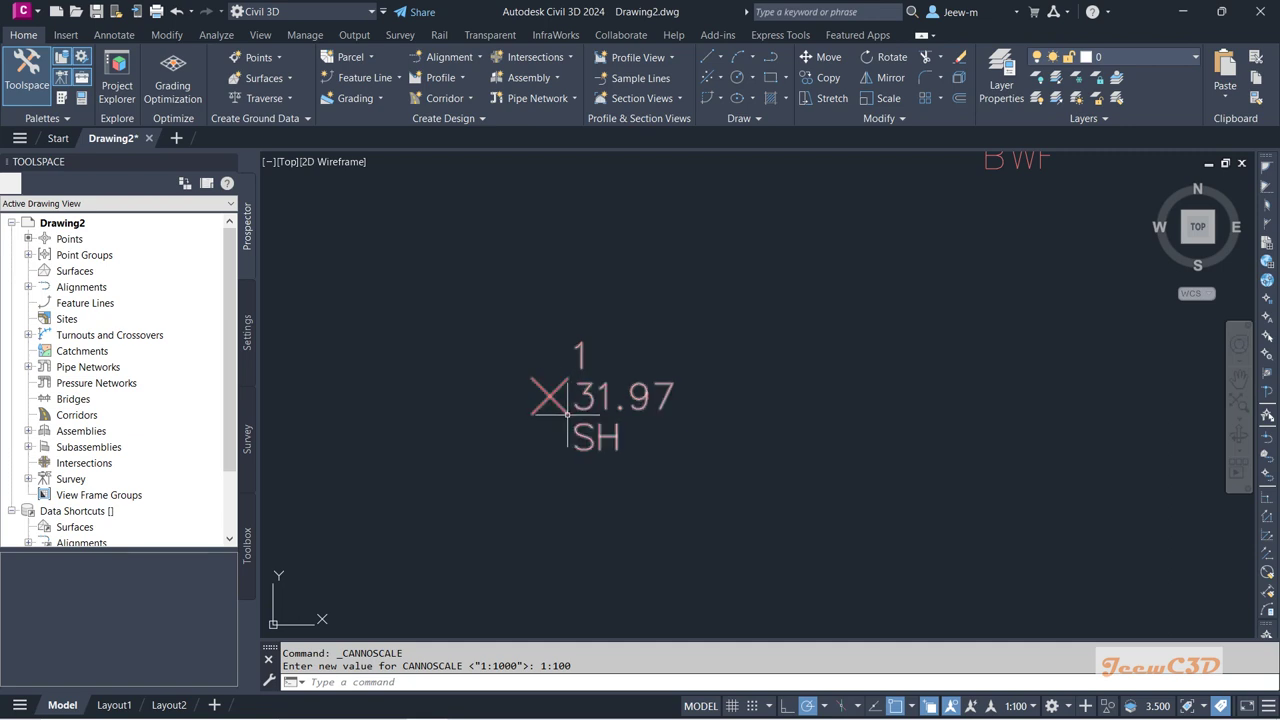
mouse_move(531, 410)
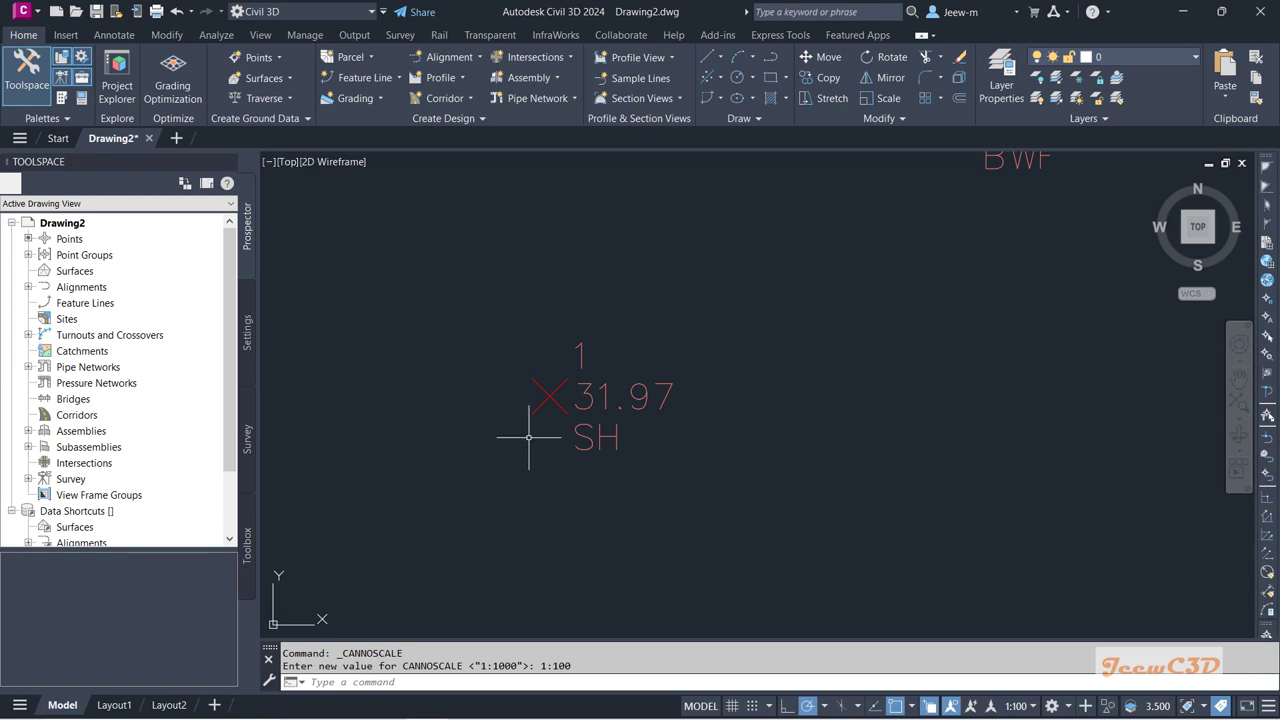
Step: Open the properties of the Survey Points point group and move the dialog clear of the label of point 1
click(98, 260)
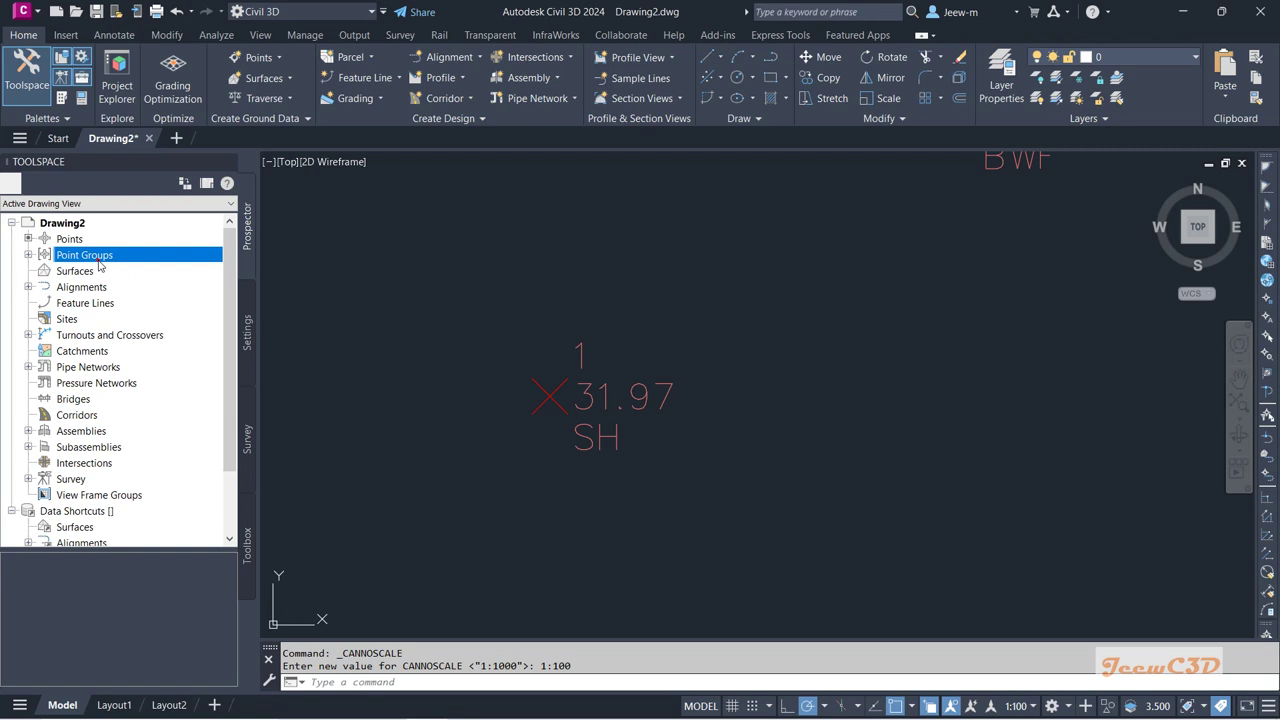
click(28, 255)
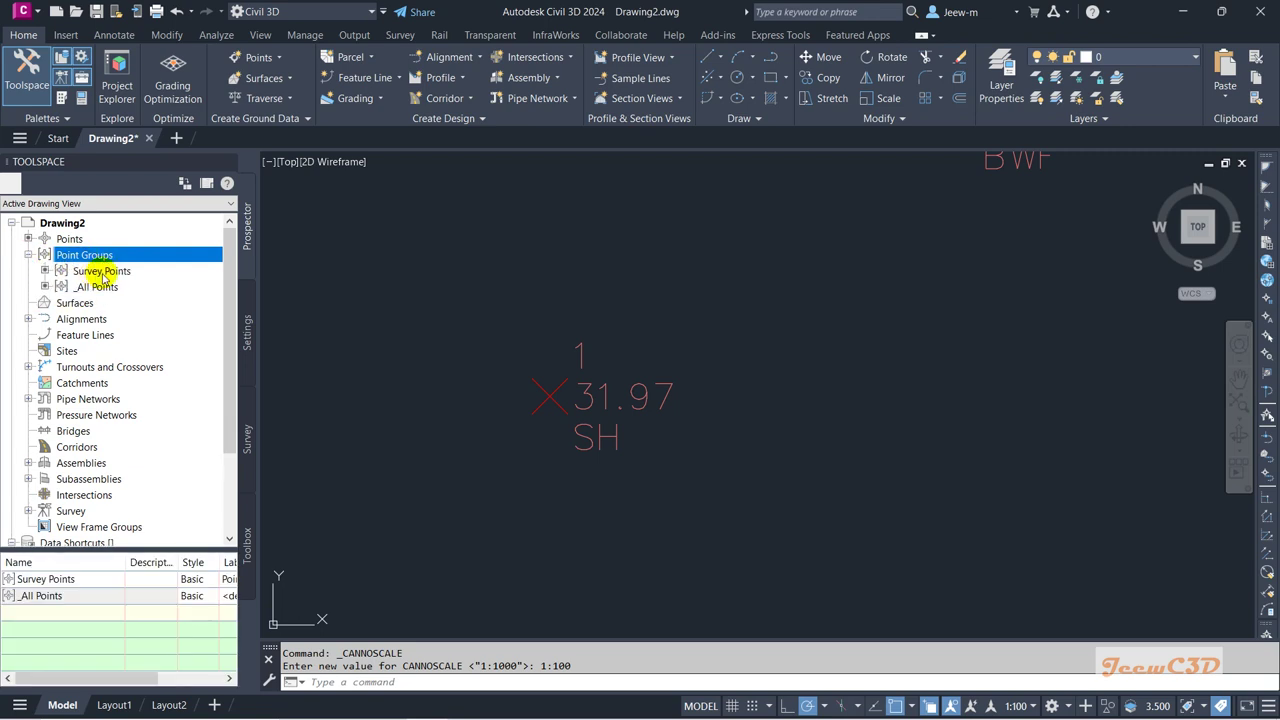
click(102, 271)
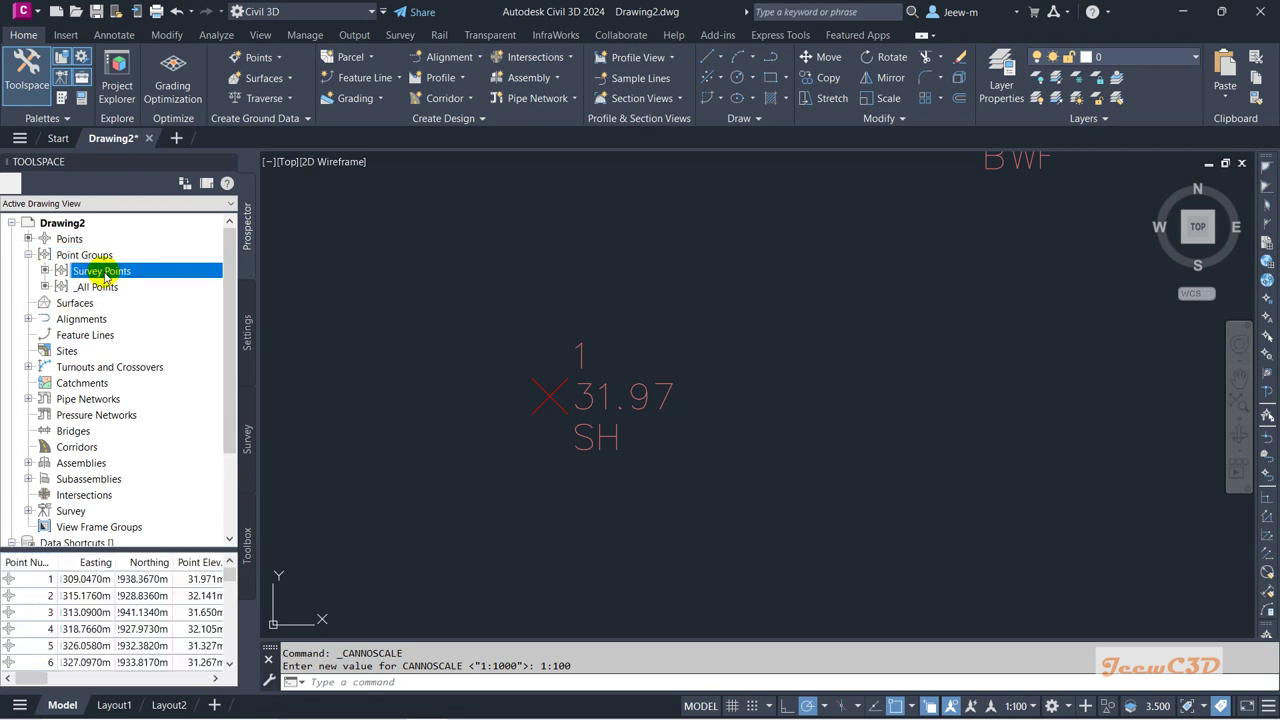
right_click(120, 273)
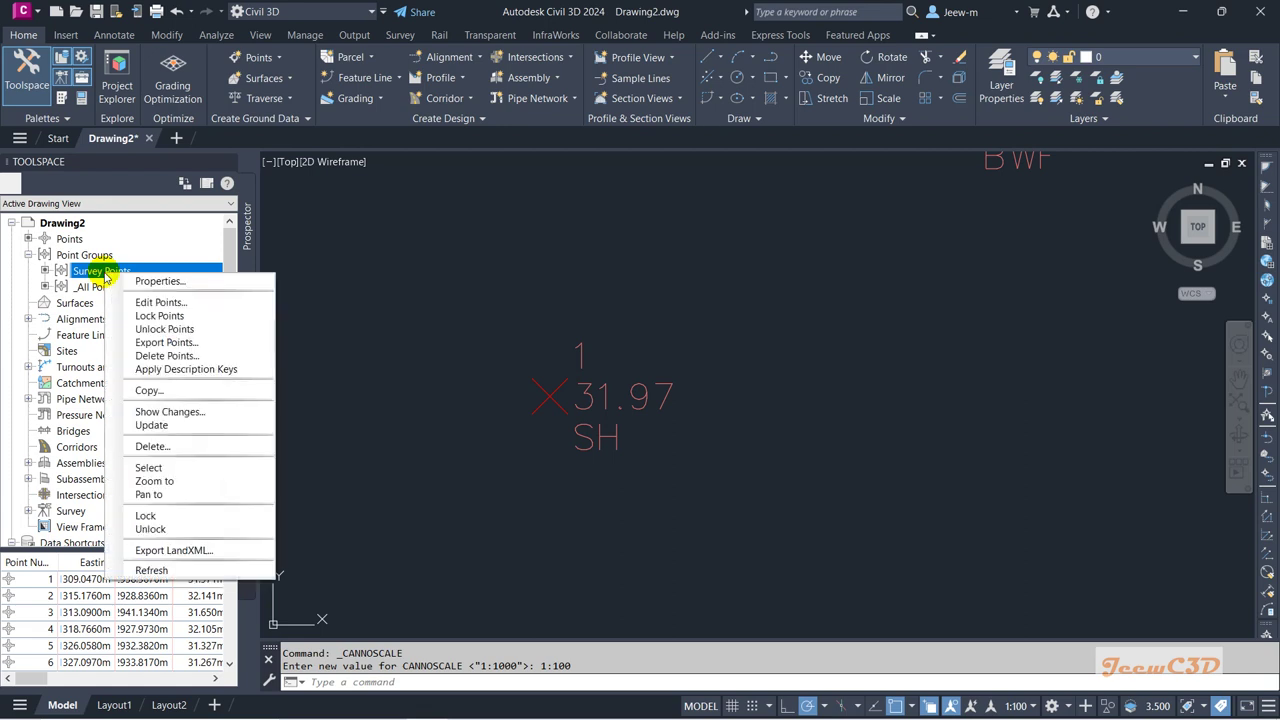
click(176, 282)
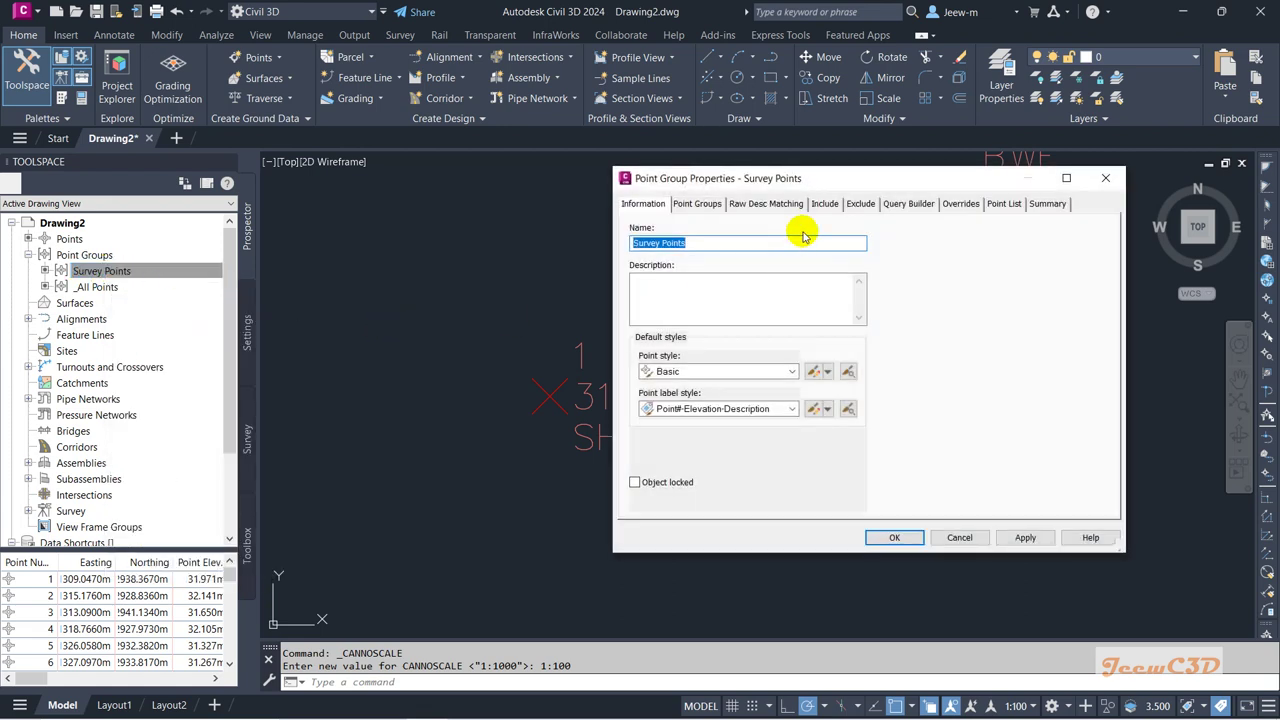
drag(797, 183, 955, 203)
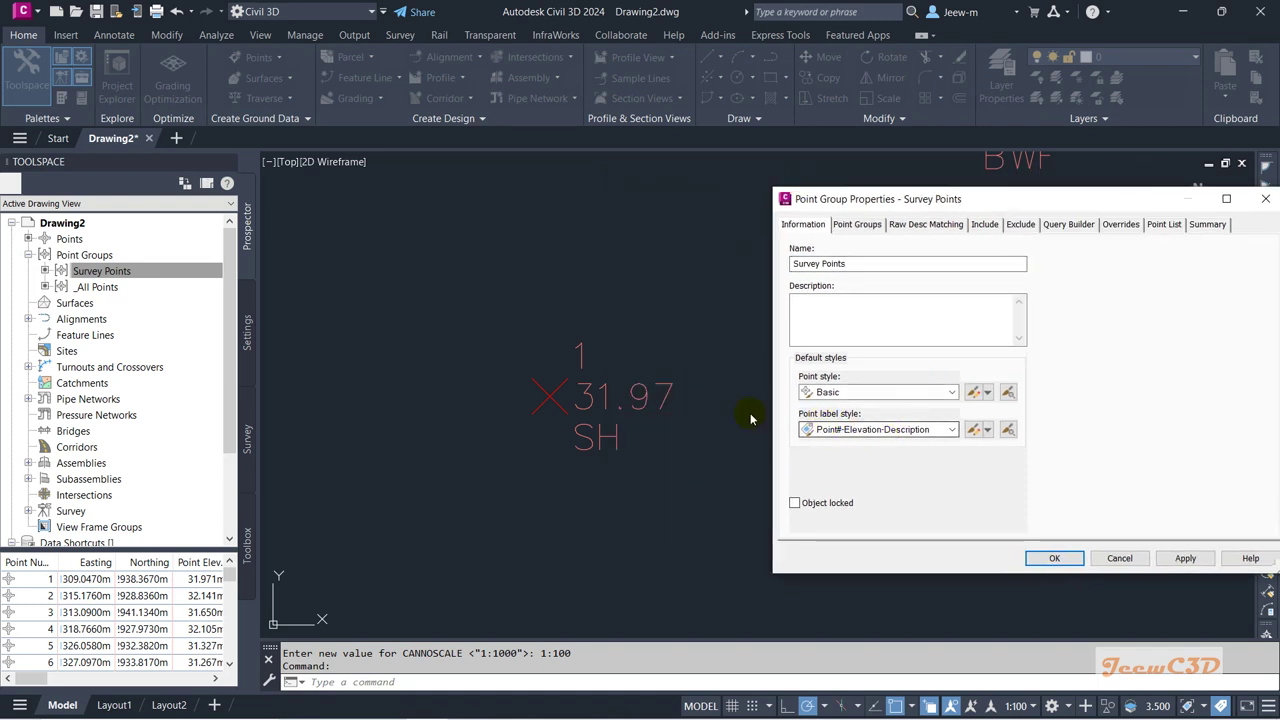
Step: Try the Description Only point label style on the Survey Points group
click(896, 436)
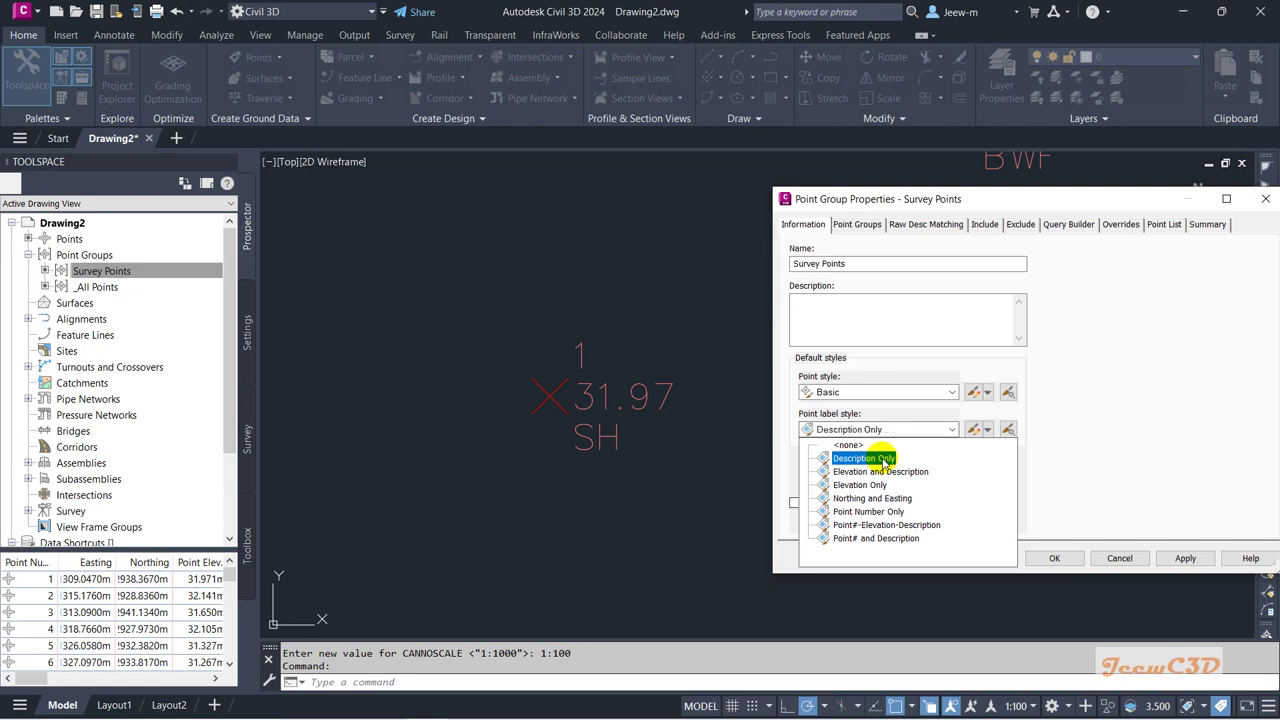
click(884, 458)
click(1183, 558)
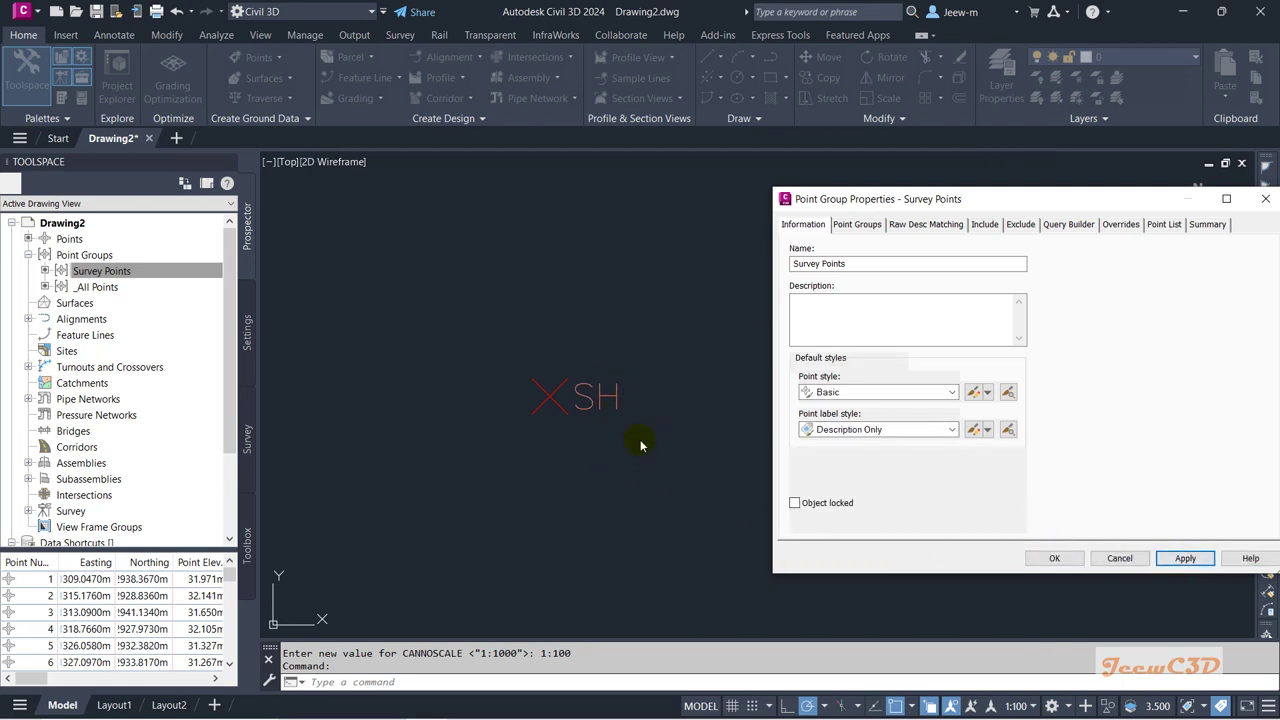
Step: Apply the Elevation Only point label style to the Survey Points group
click(858, 430)
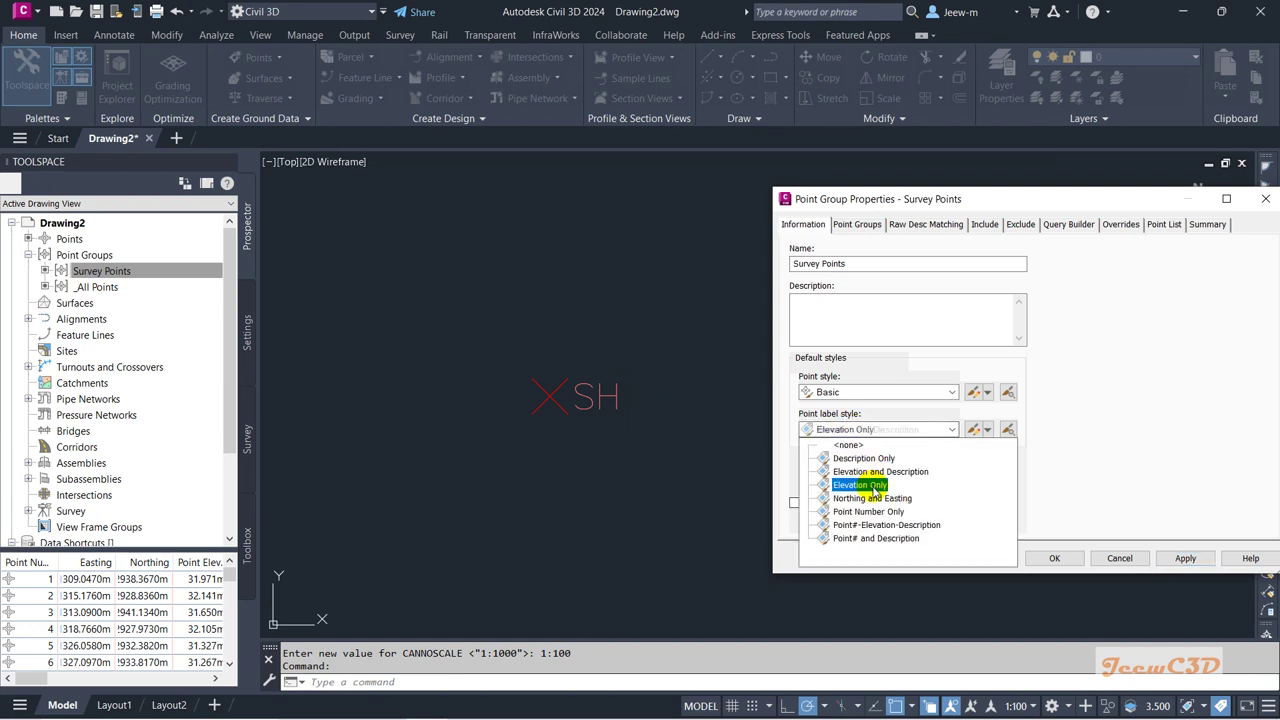
click(868, 482)
click(1184, 559)
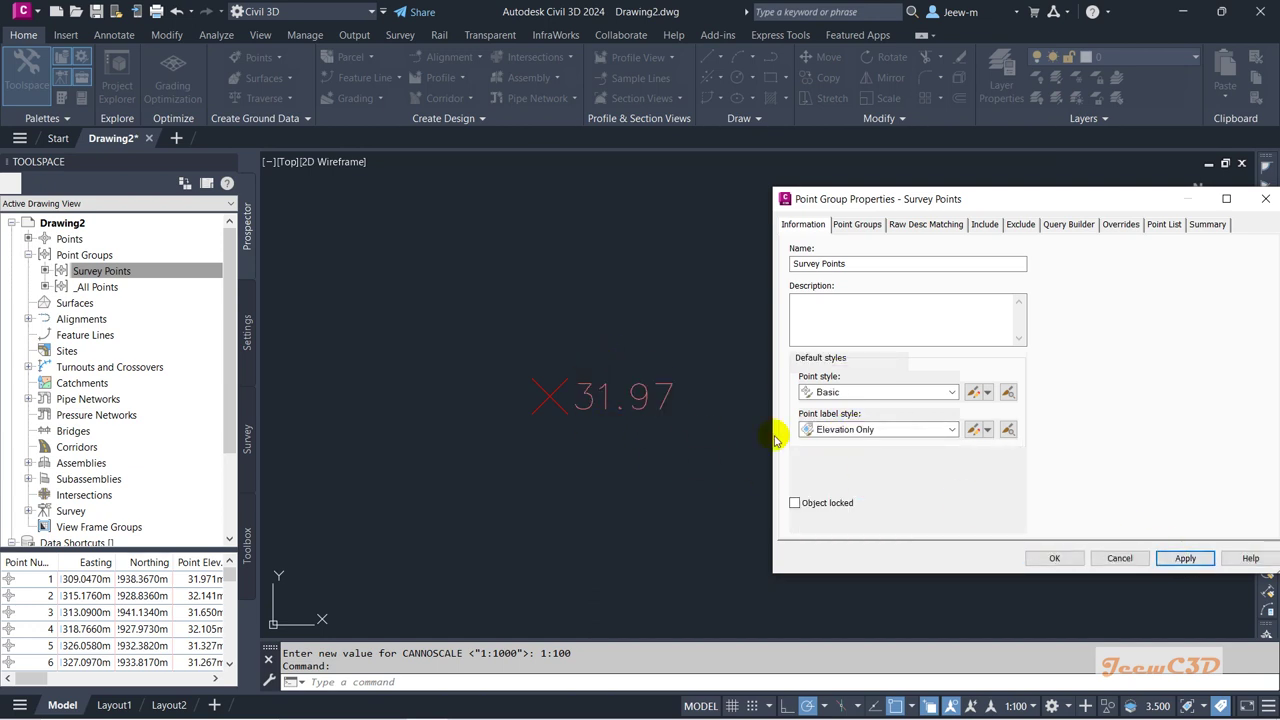
Step: Try the Benchmark point style on the Survey Points group
click(838, 395)
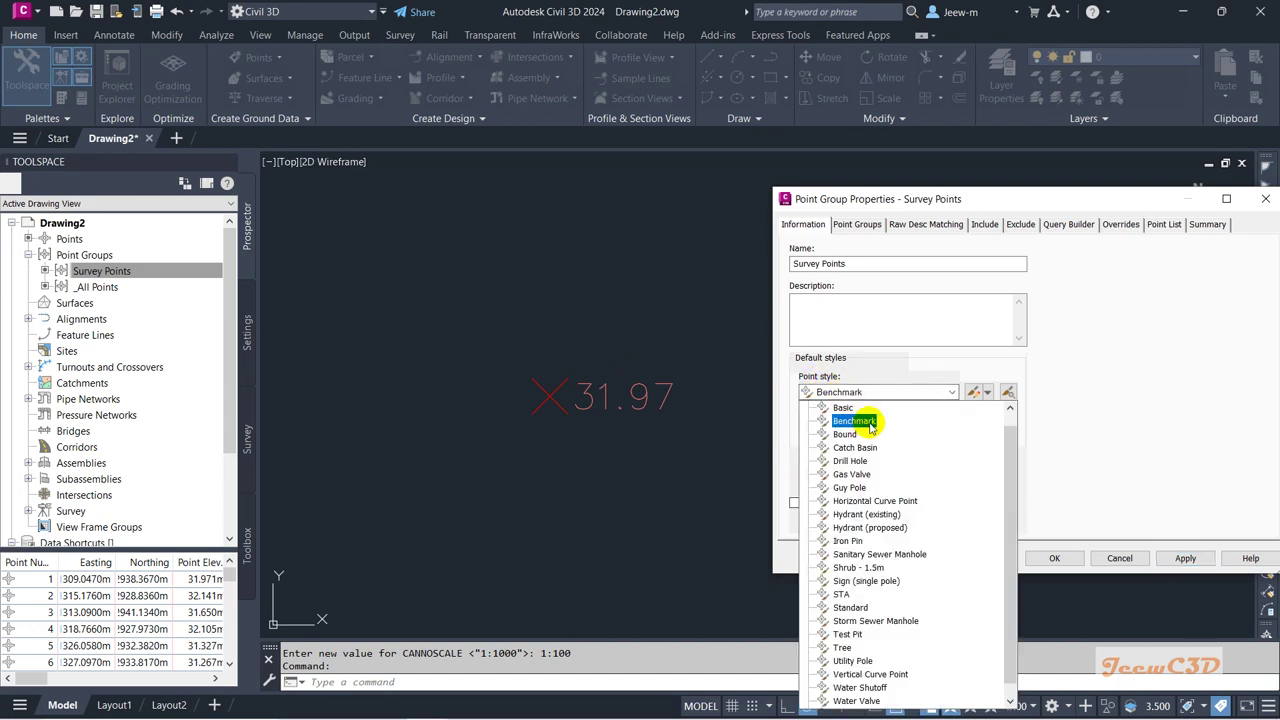
click(858, 421)
click(1180, 558)
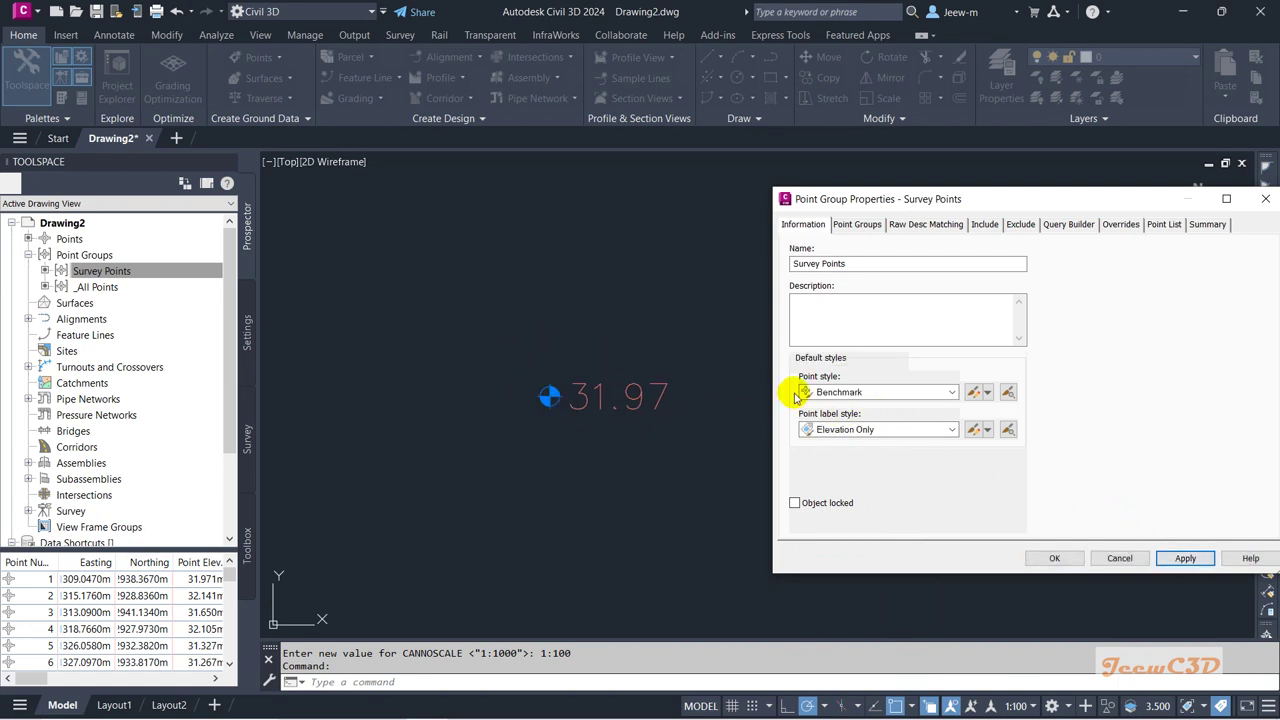
Step: Set the Survey Points group's point style to Basic and accept the point group properties
click(880, 392)
scroll(883, 425, up, 1)
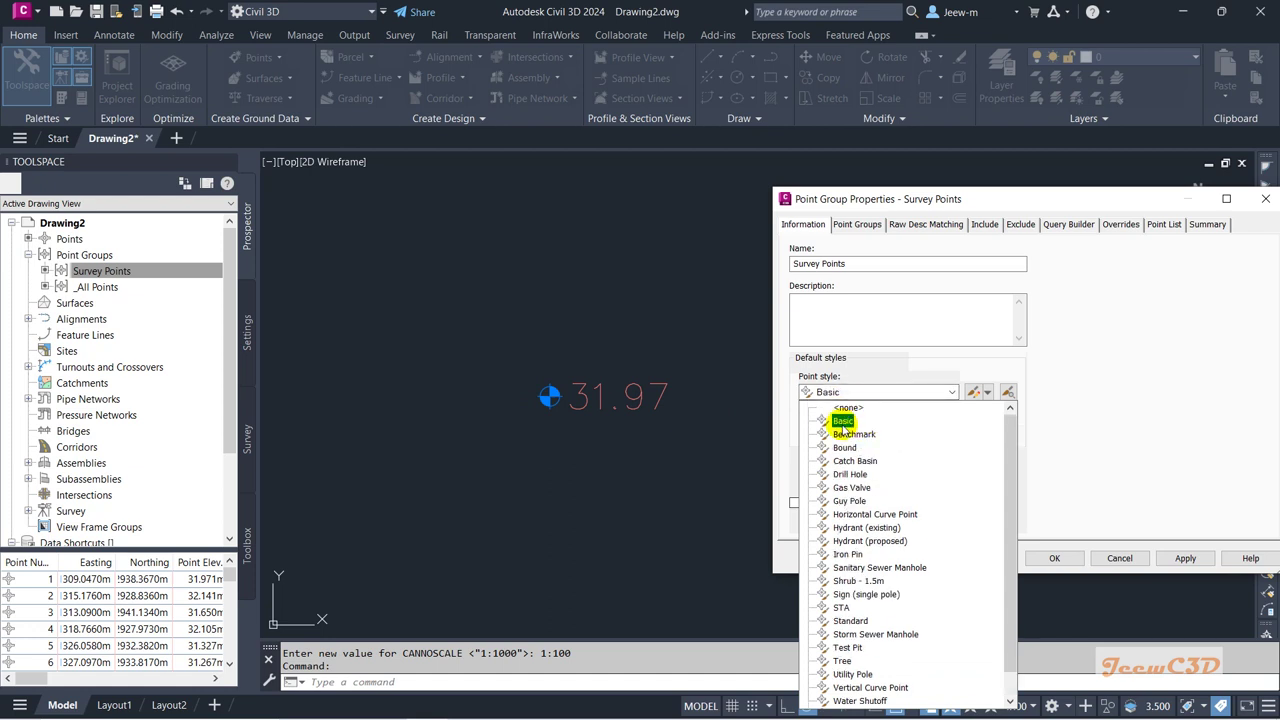
click(880, 421)
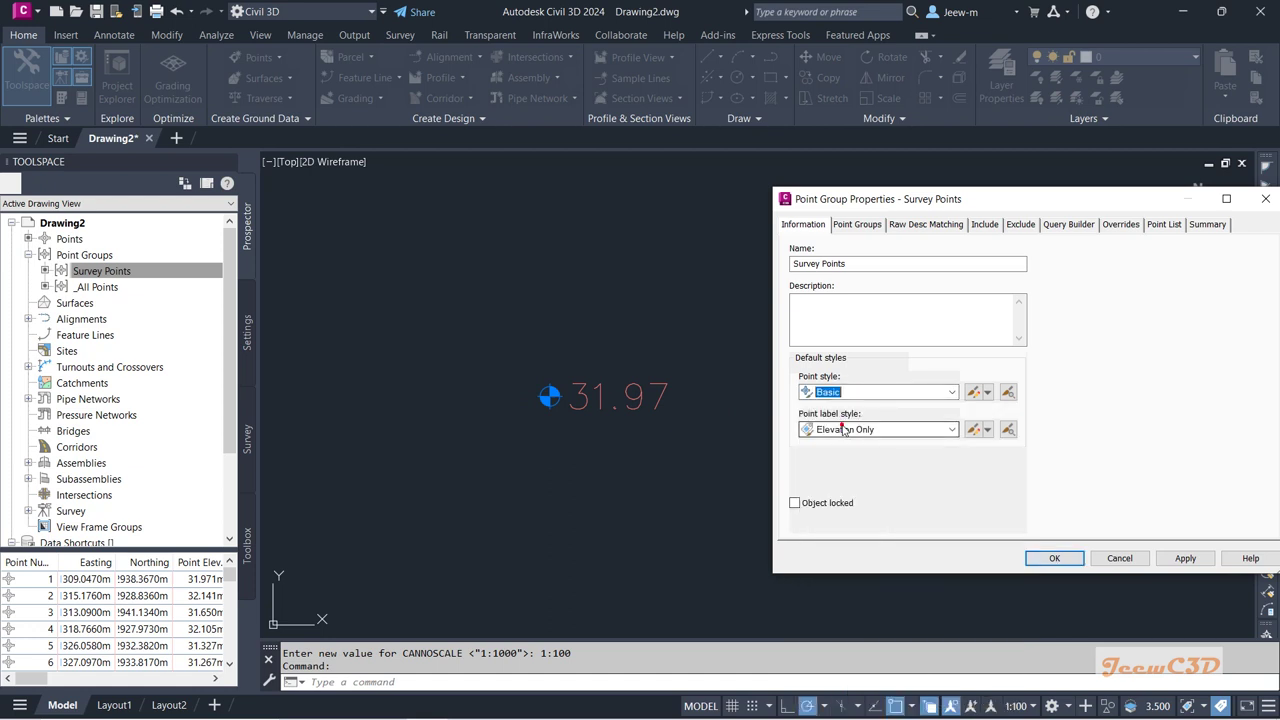
click(1054, 558)
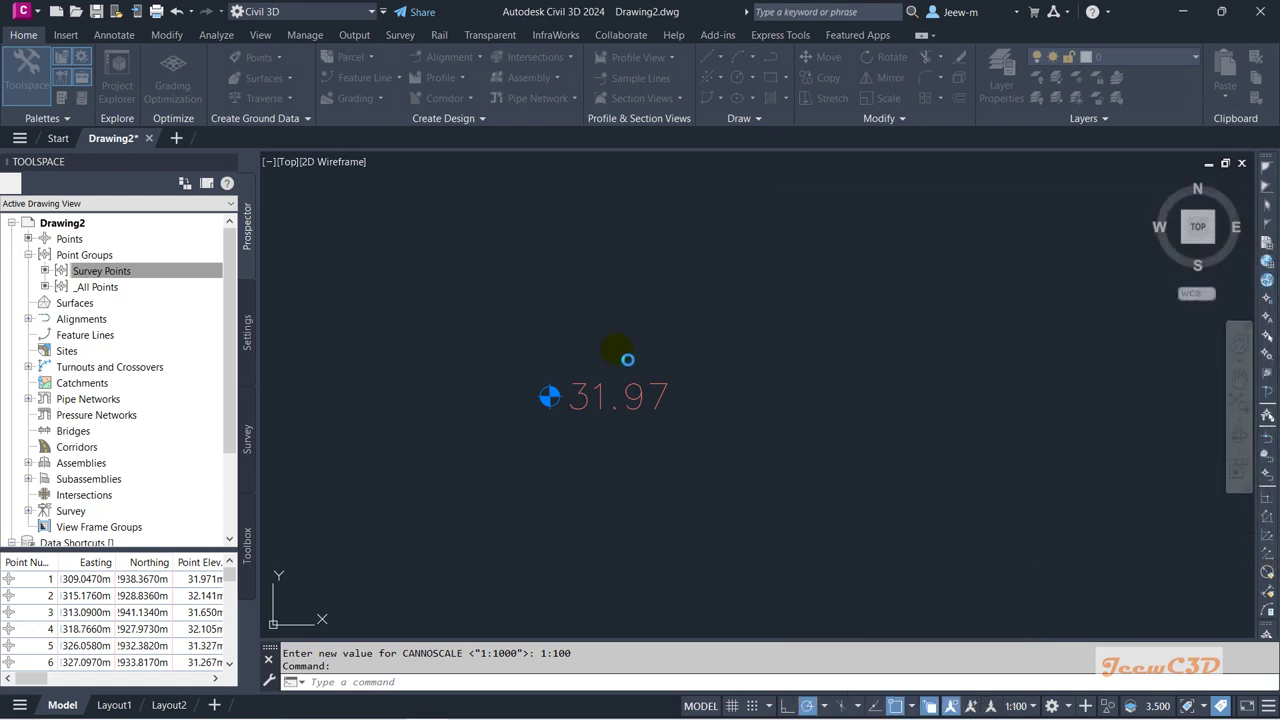
Step: Set the Survey Points group's point label style to Point#-Elevation-Description, accept the properties and check the labels in the drawing
scroll(617, 352, down, 5)
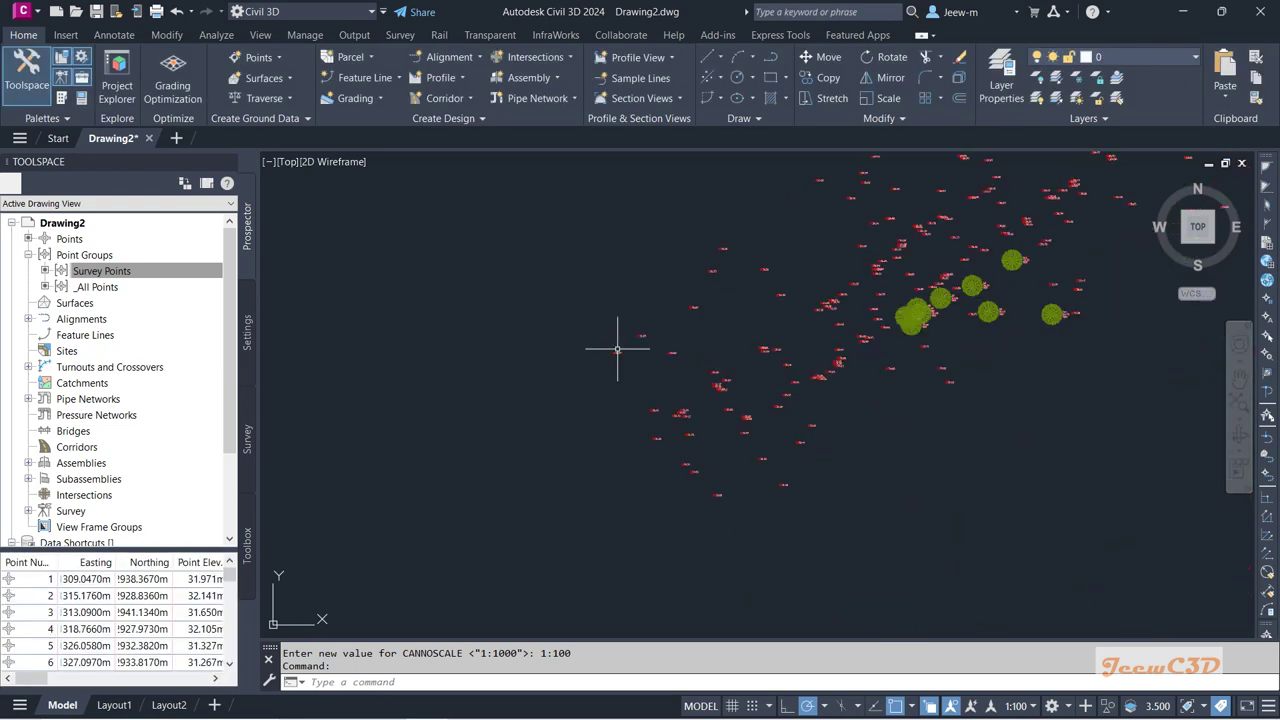
scroll(617, 350, up, 5)
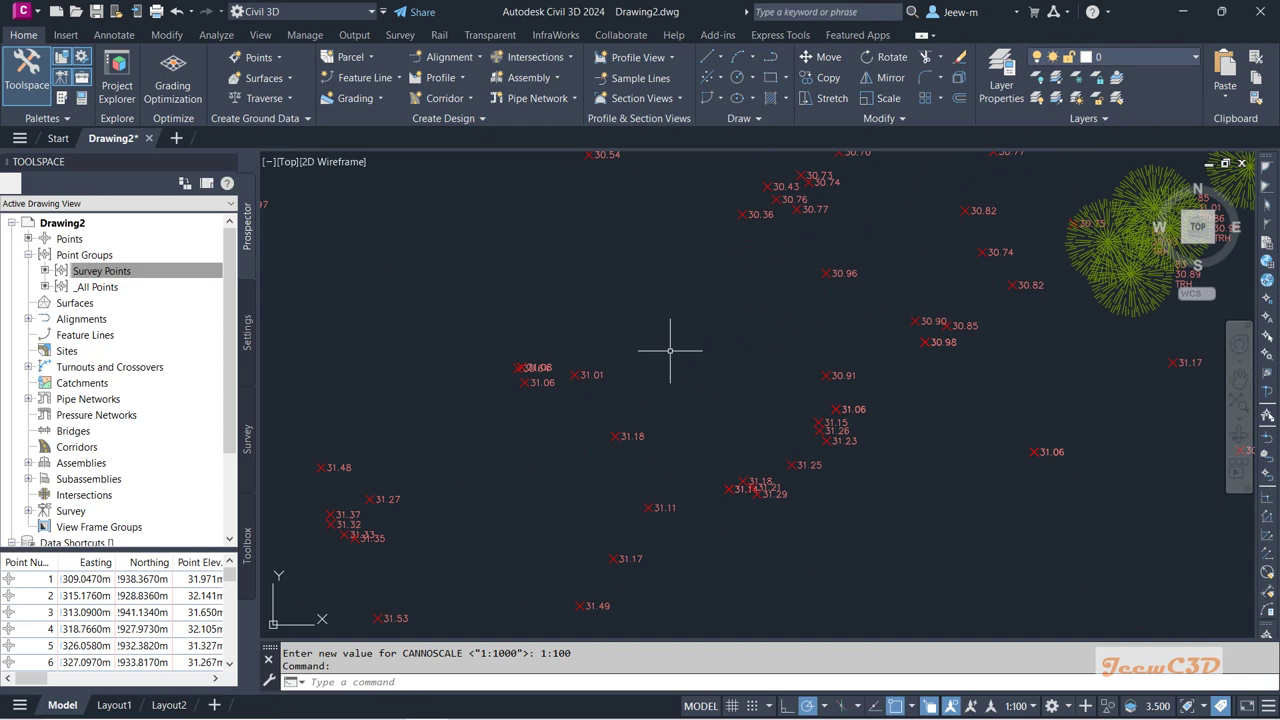
scroll(670, 350, down, 5)
click(104, 274)
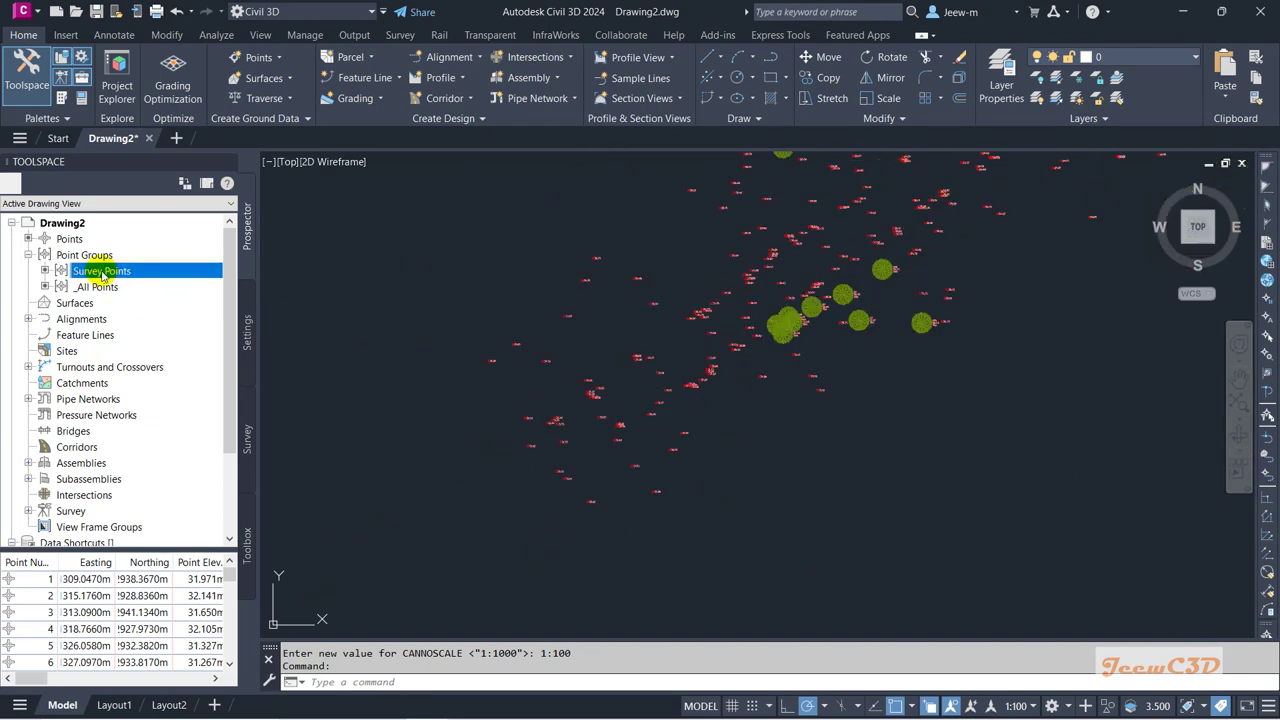
right_click(102, 274)
click(135, 280)
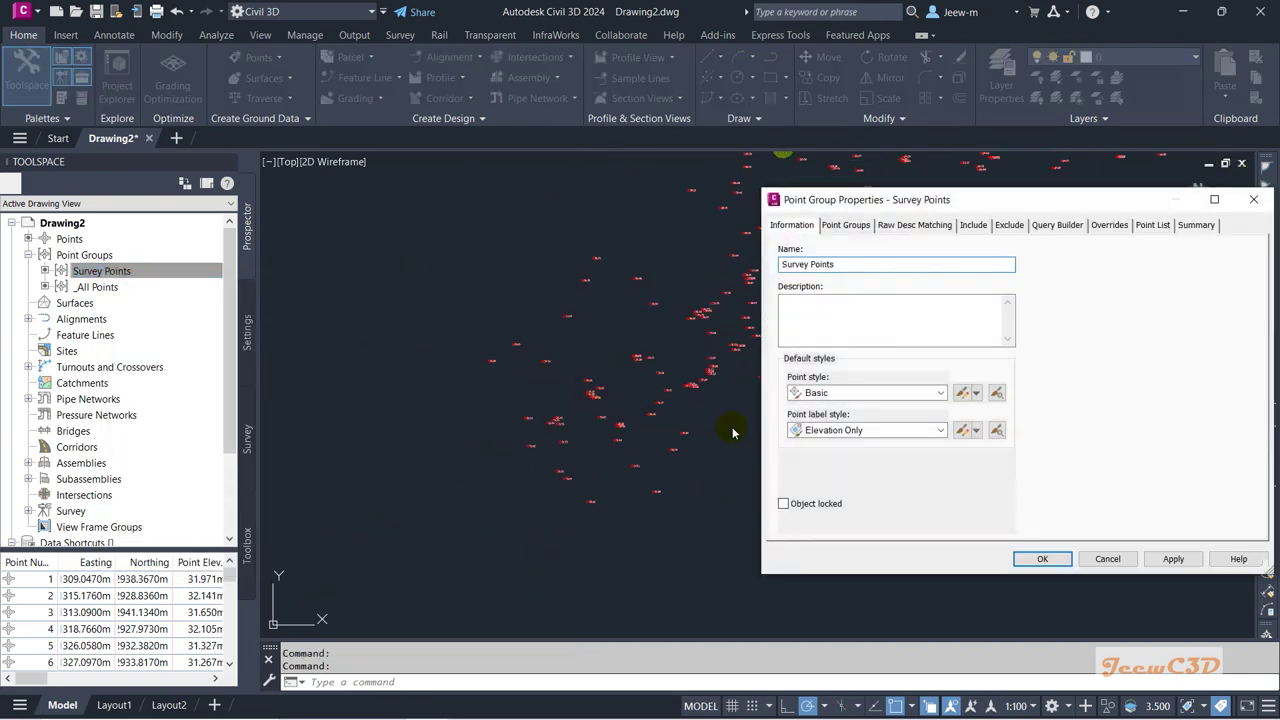
click(857, 430)
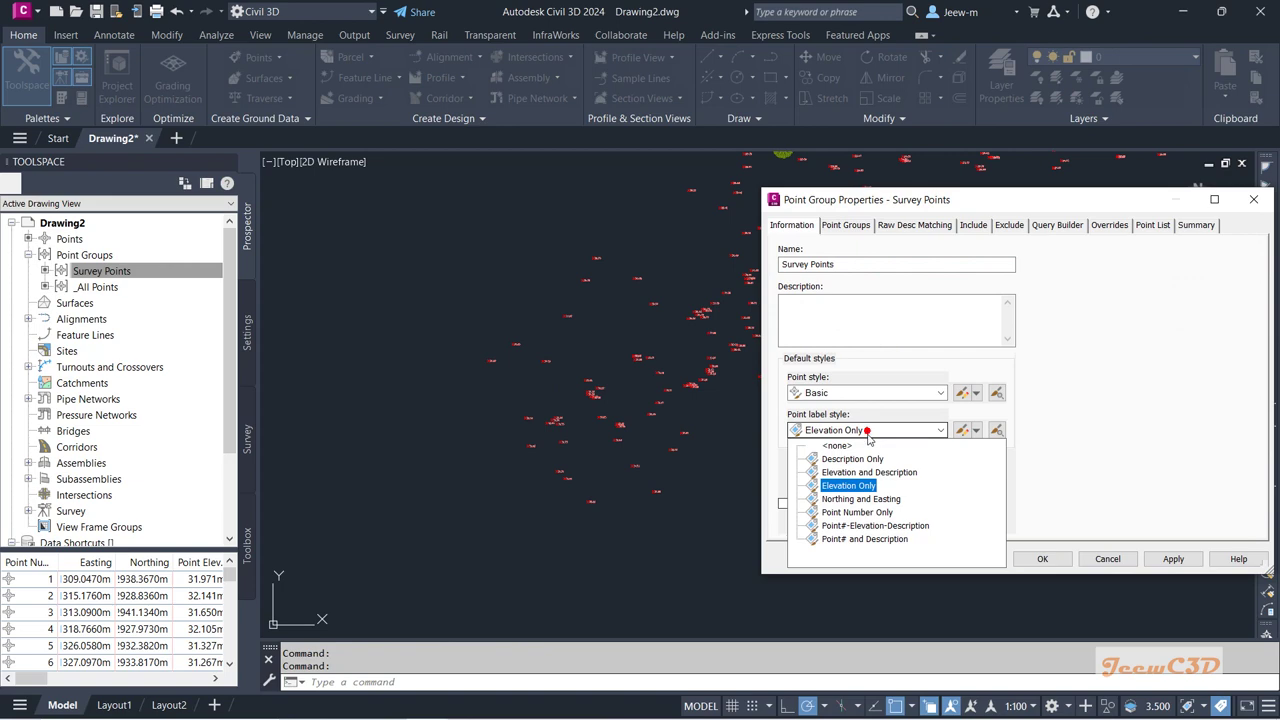
click(872, 527)
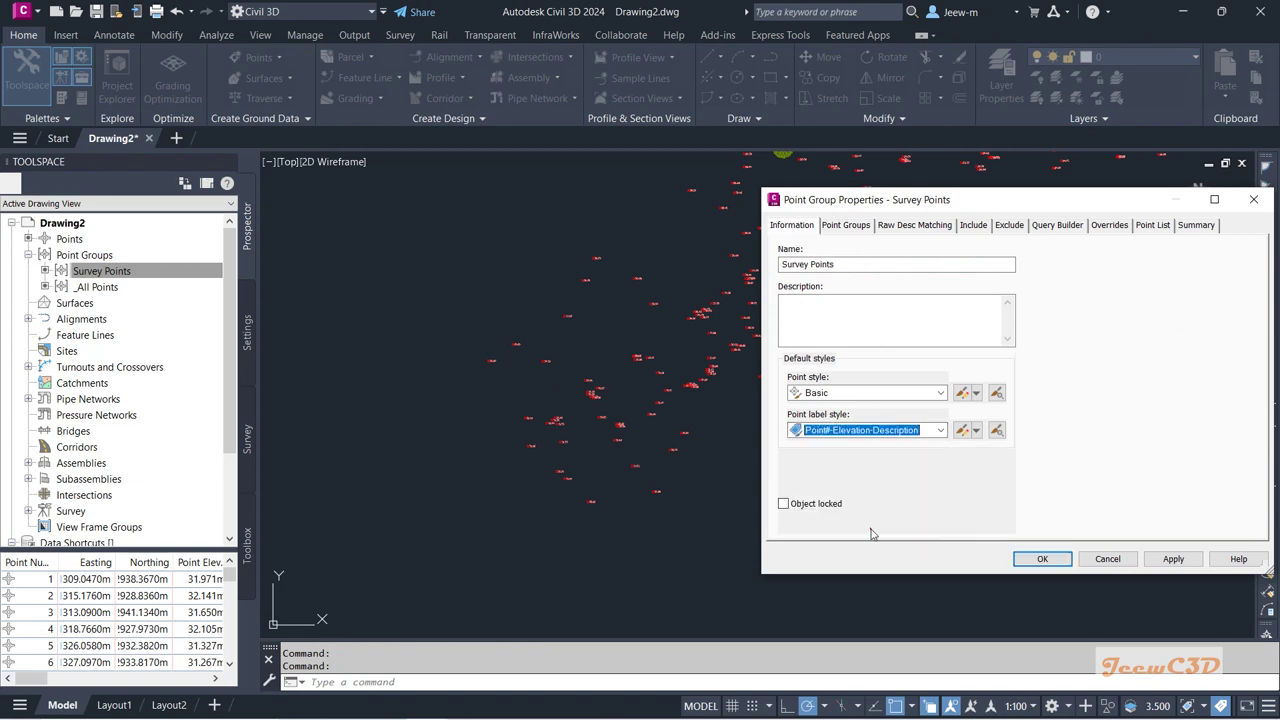
click(1042, 558)
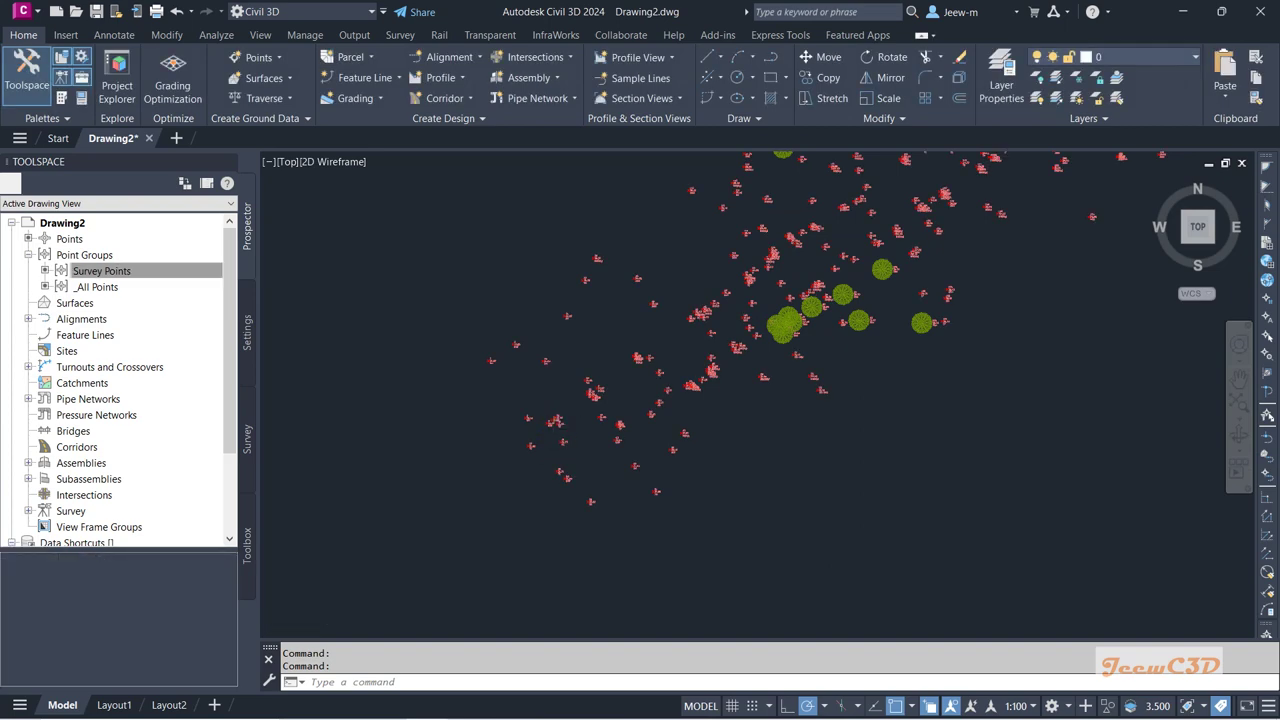
scroll(510, 441, up, 3)
scroll(437, 421, up, 4)
scroll(449, 420, down, 7)
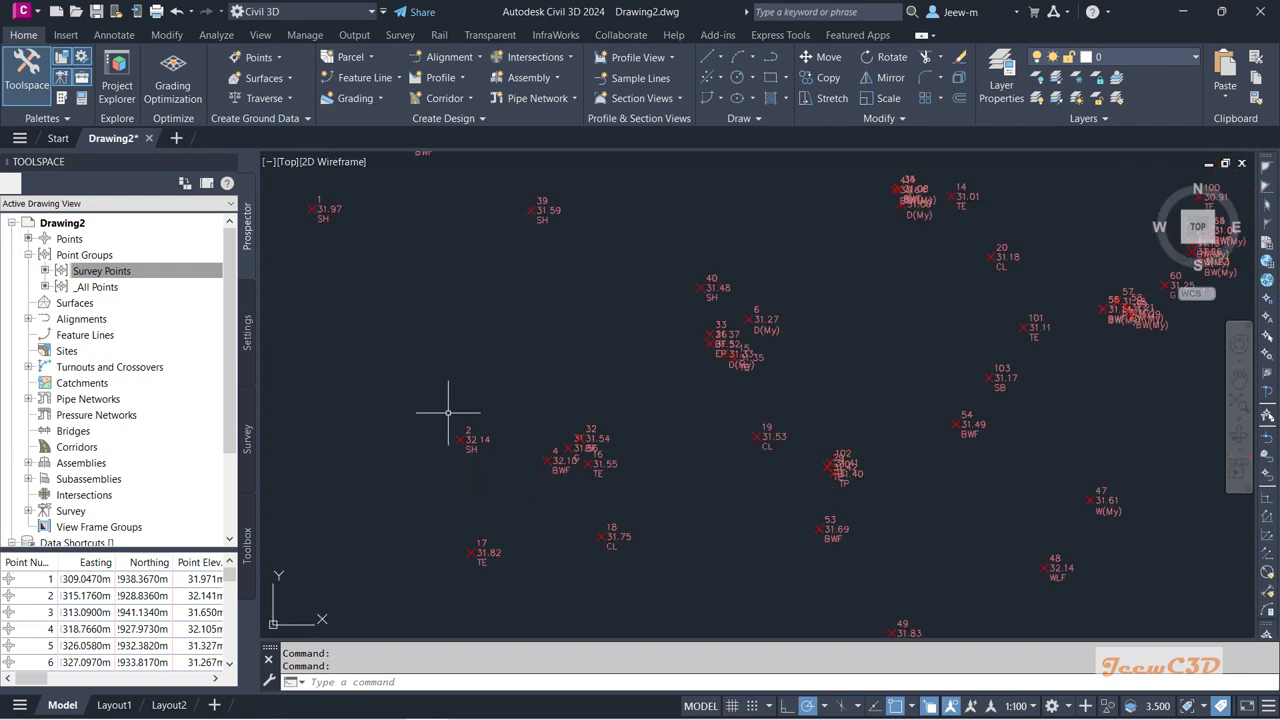
middle_drag(472, 382, 465, 366)
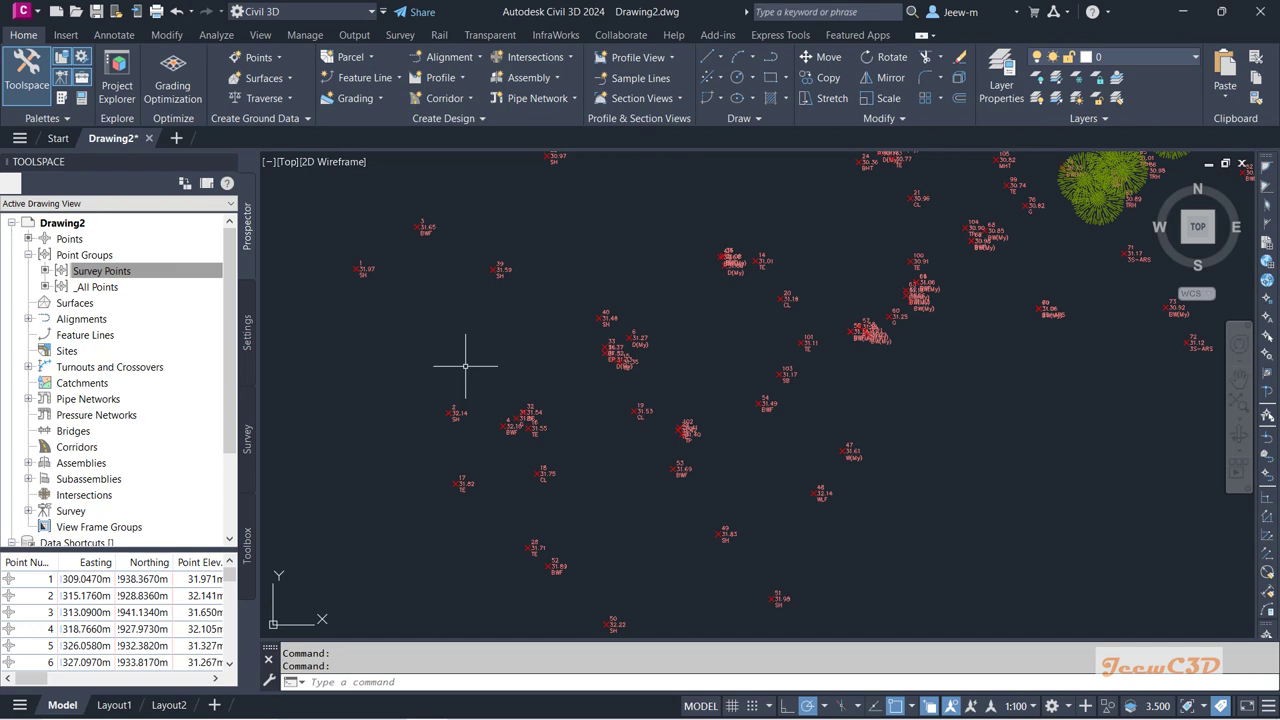
Step: Save the drawing as Points Imported in the NEW VIDEOS FOR Road Design folder, in AutoCAD 2018 Drawing format
key(ctrl+s)
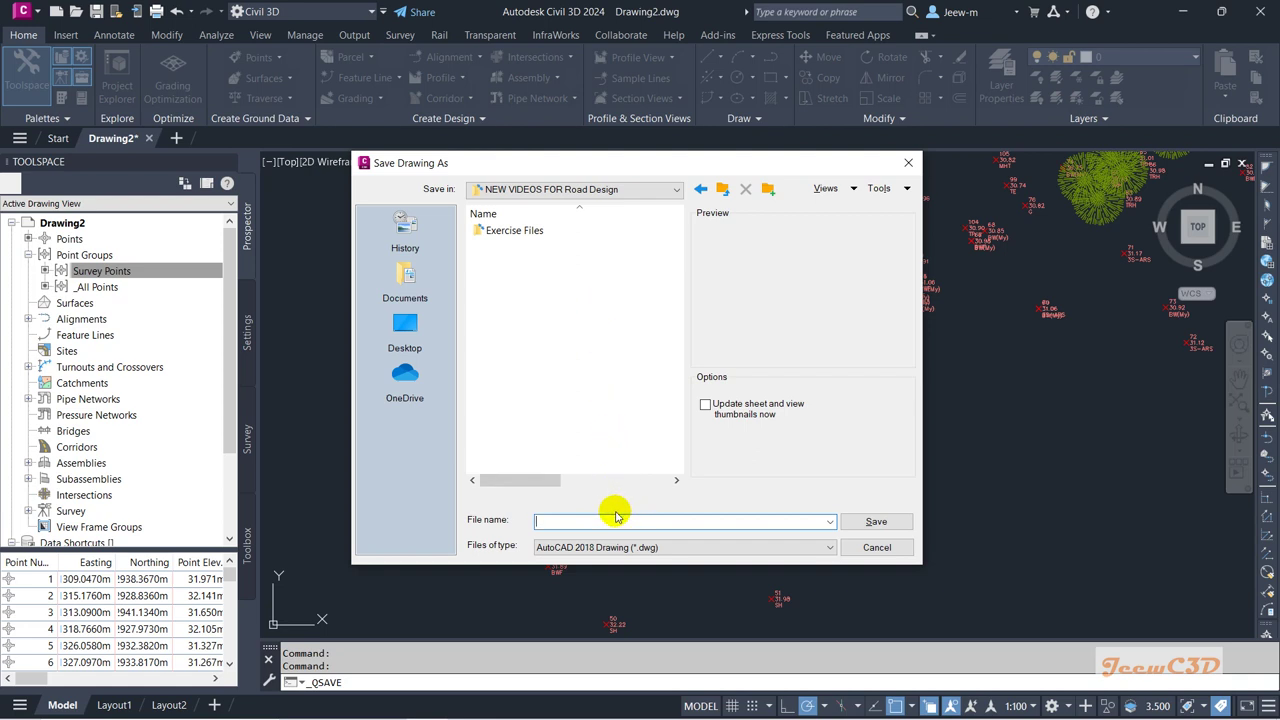
text(S)
key(BackSpace)
text(P)
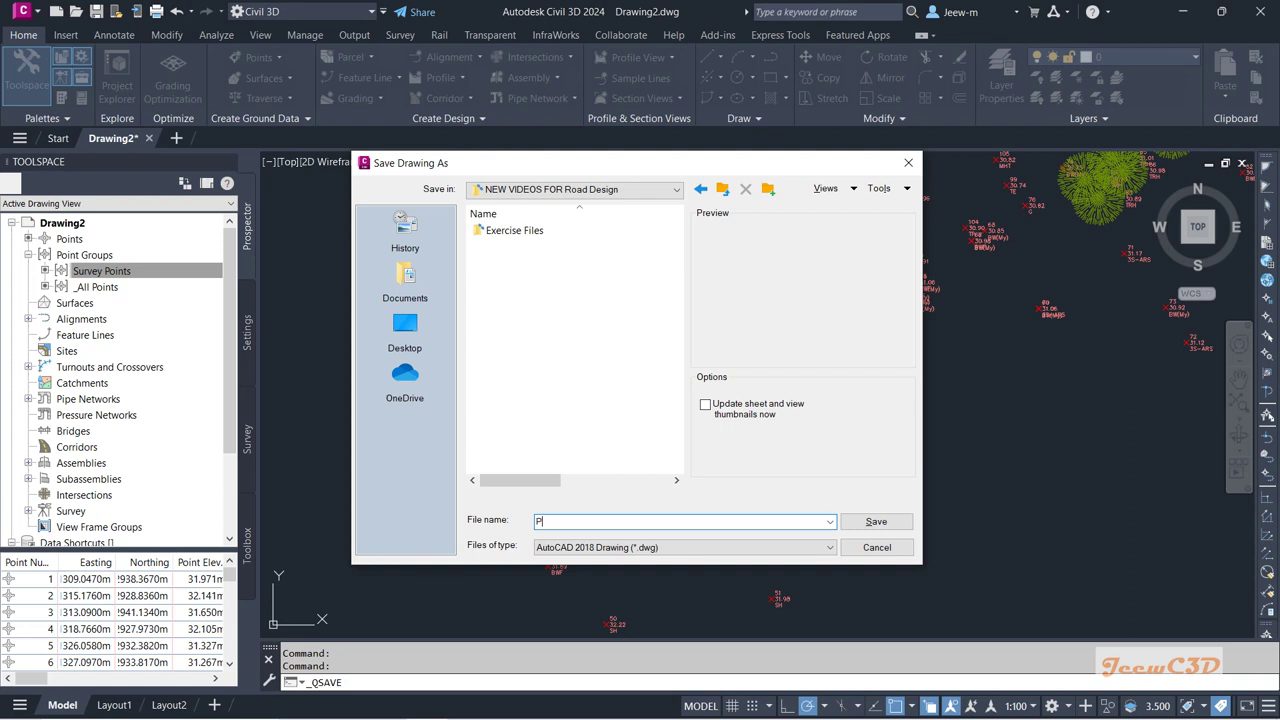
text(oints Imported)
click(876, 521)
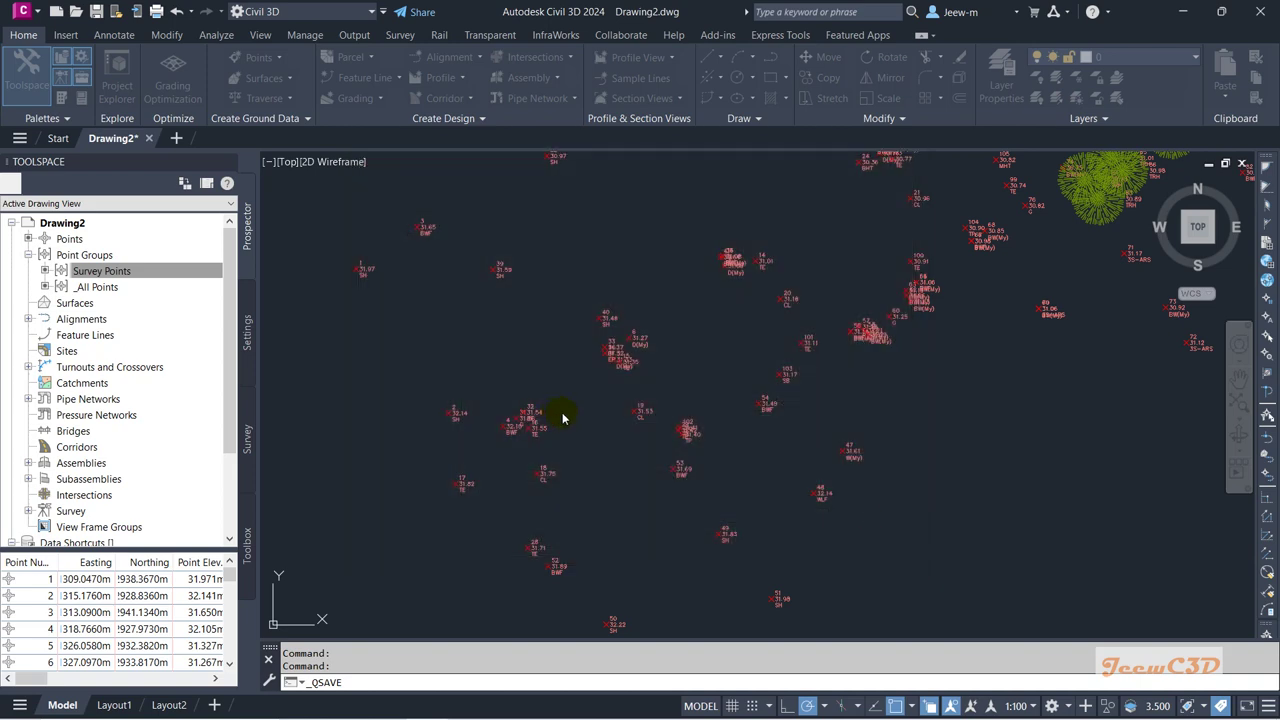